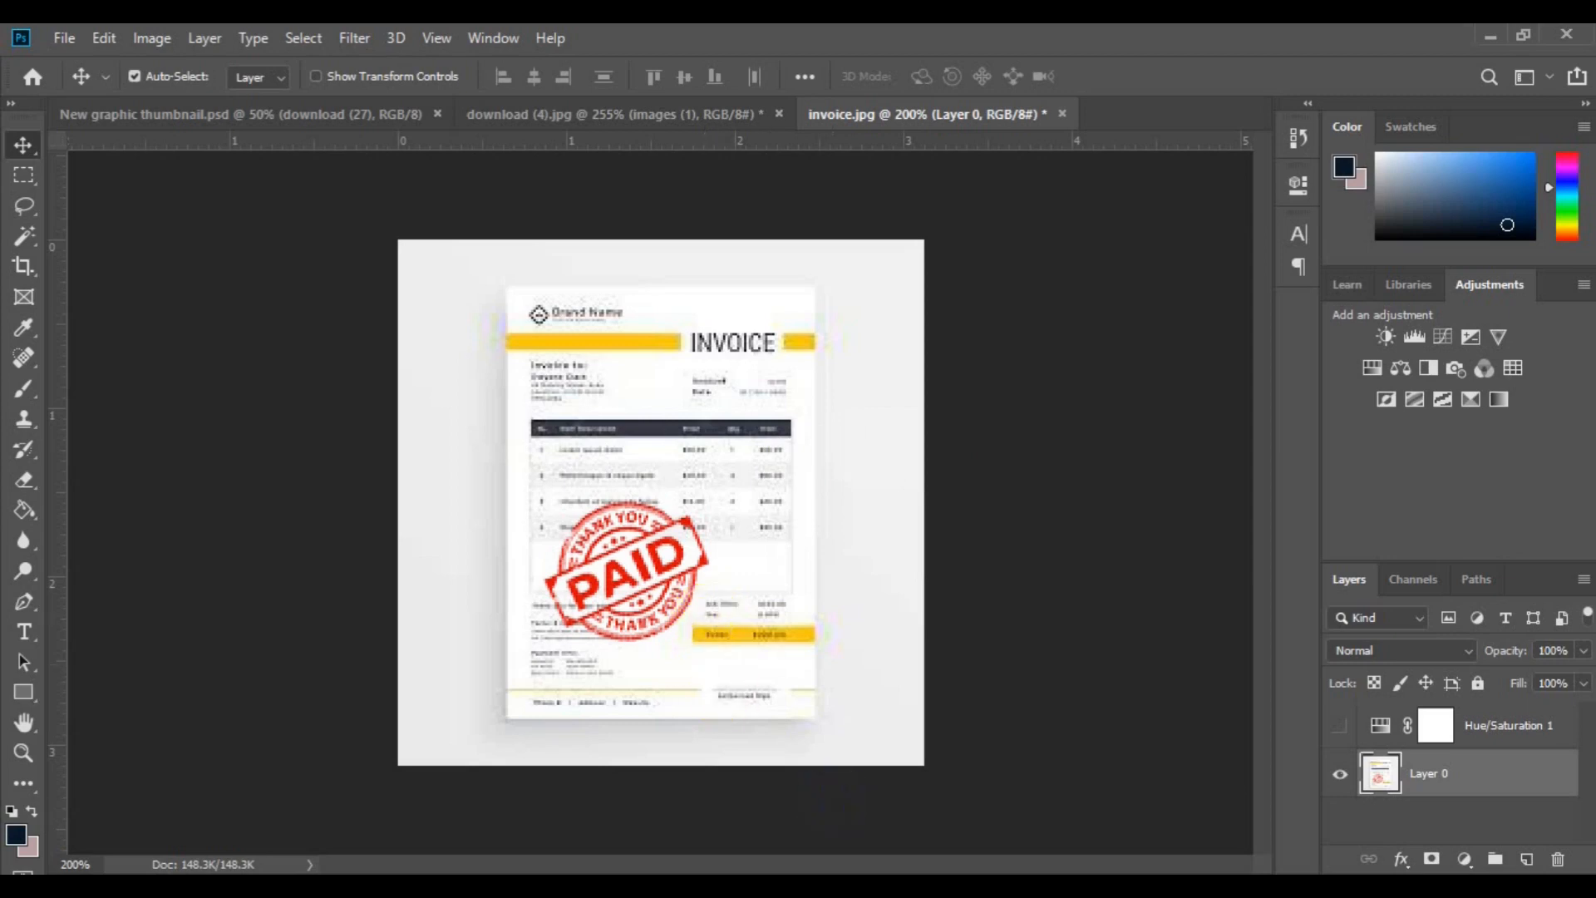
# Open the strokewidth signature image from the freepik stockpoto folder as a new document in Photoshop.
pyautogui.click(516, 765)
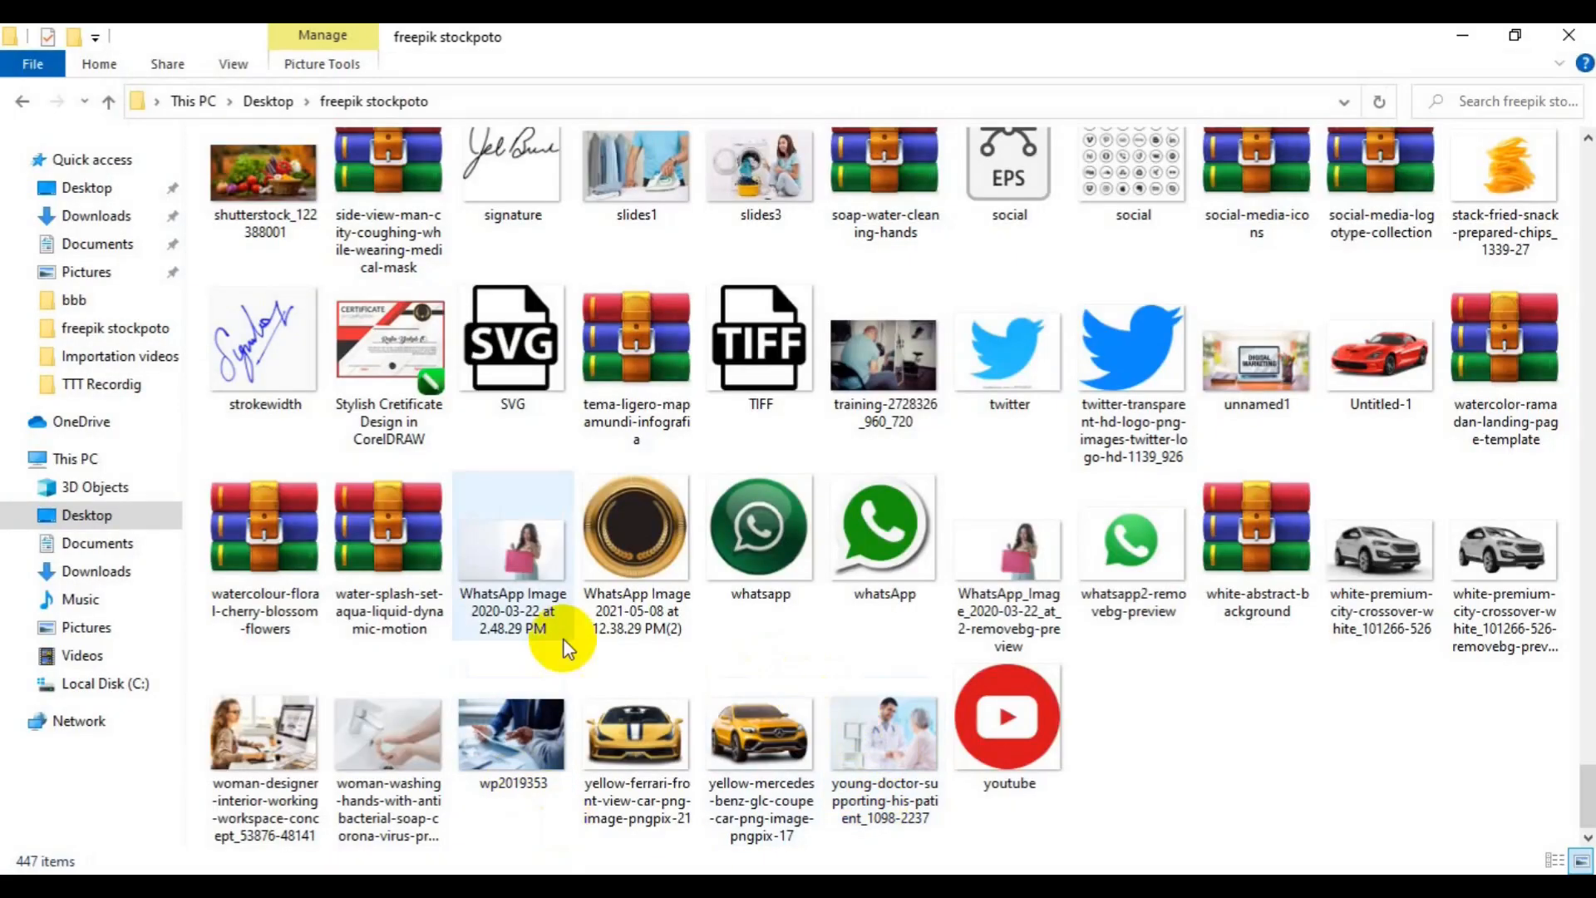
pyautogui.click(271, 387)
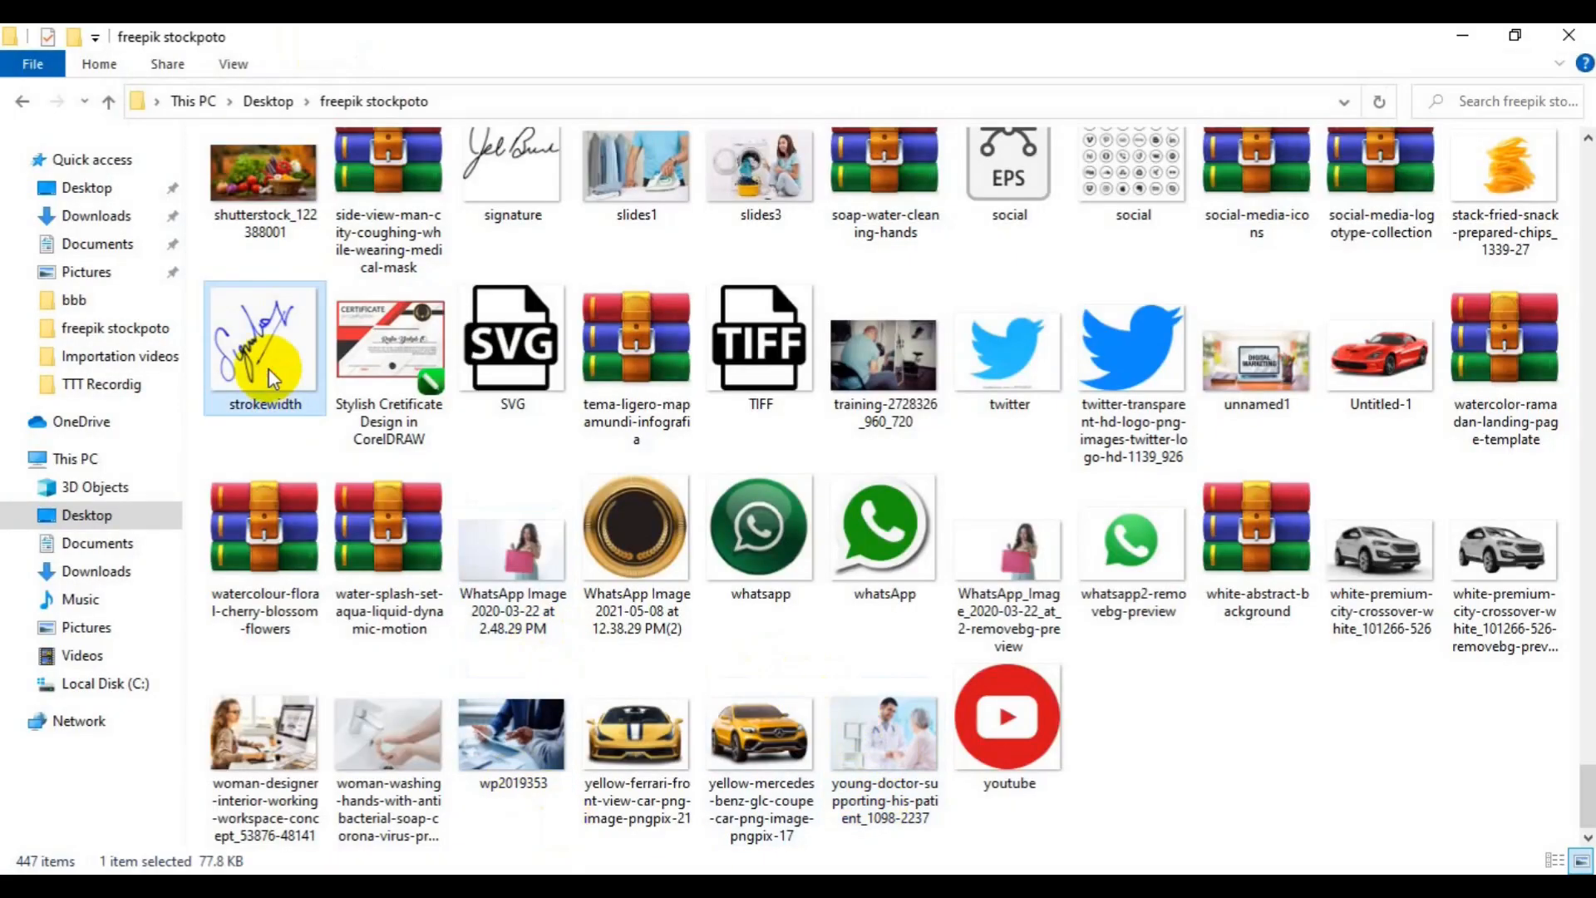
pyautogui.moveTo(271, 387)
pyautogui.mouseDown()
pyautogui.moveTo(302, 461)
pyautogui.moveTo(499, 731)
pyautogui.moveTo(649, 811)
pyautogui.moveTo(858, 869)
pyautogui.moveTo(861, 891)
pyautogui.moveTo(989, 889)
pyautogui.moveTo(1142, 321)
pyautogui.moveTo(1156, 102)
pyautogui.mouseUp()
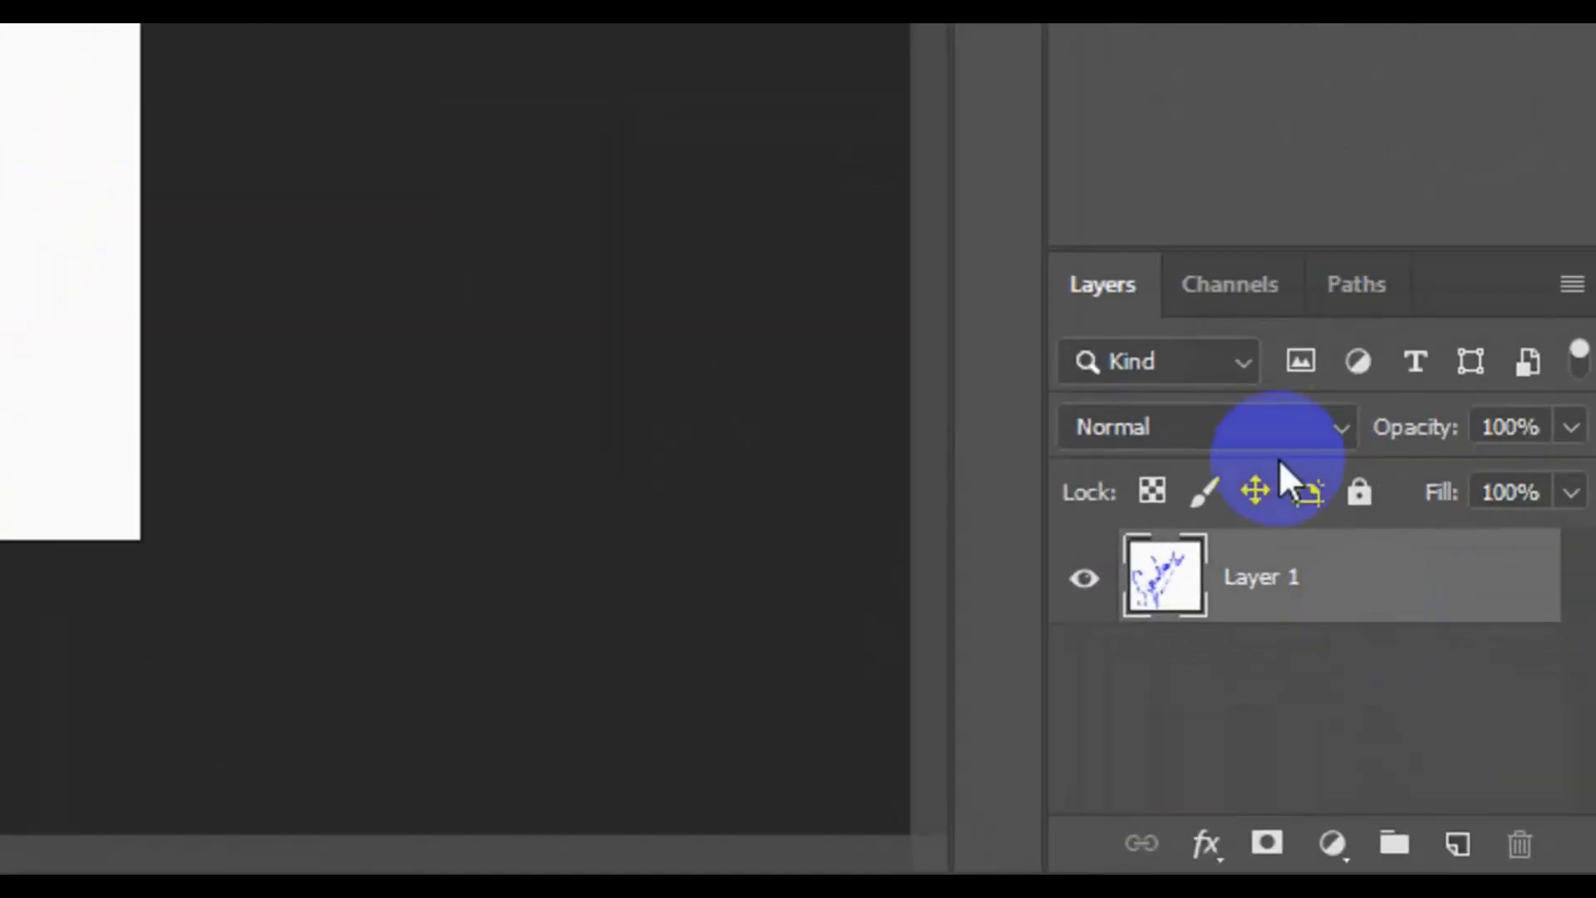
# Isolate the Red channel and brighten its background with Curves, moving the white point inward to about three-quarters of the input range.
pyautogui.click(1227, 284)
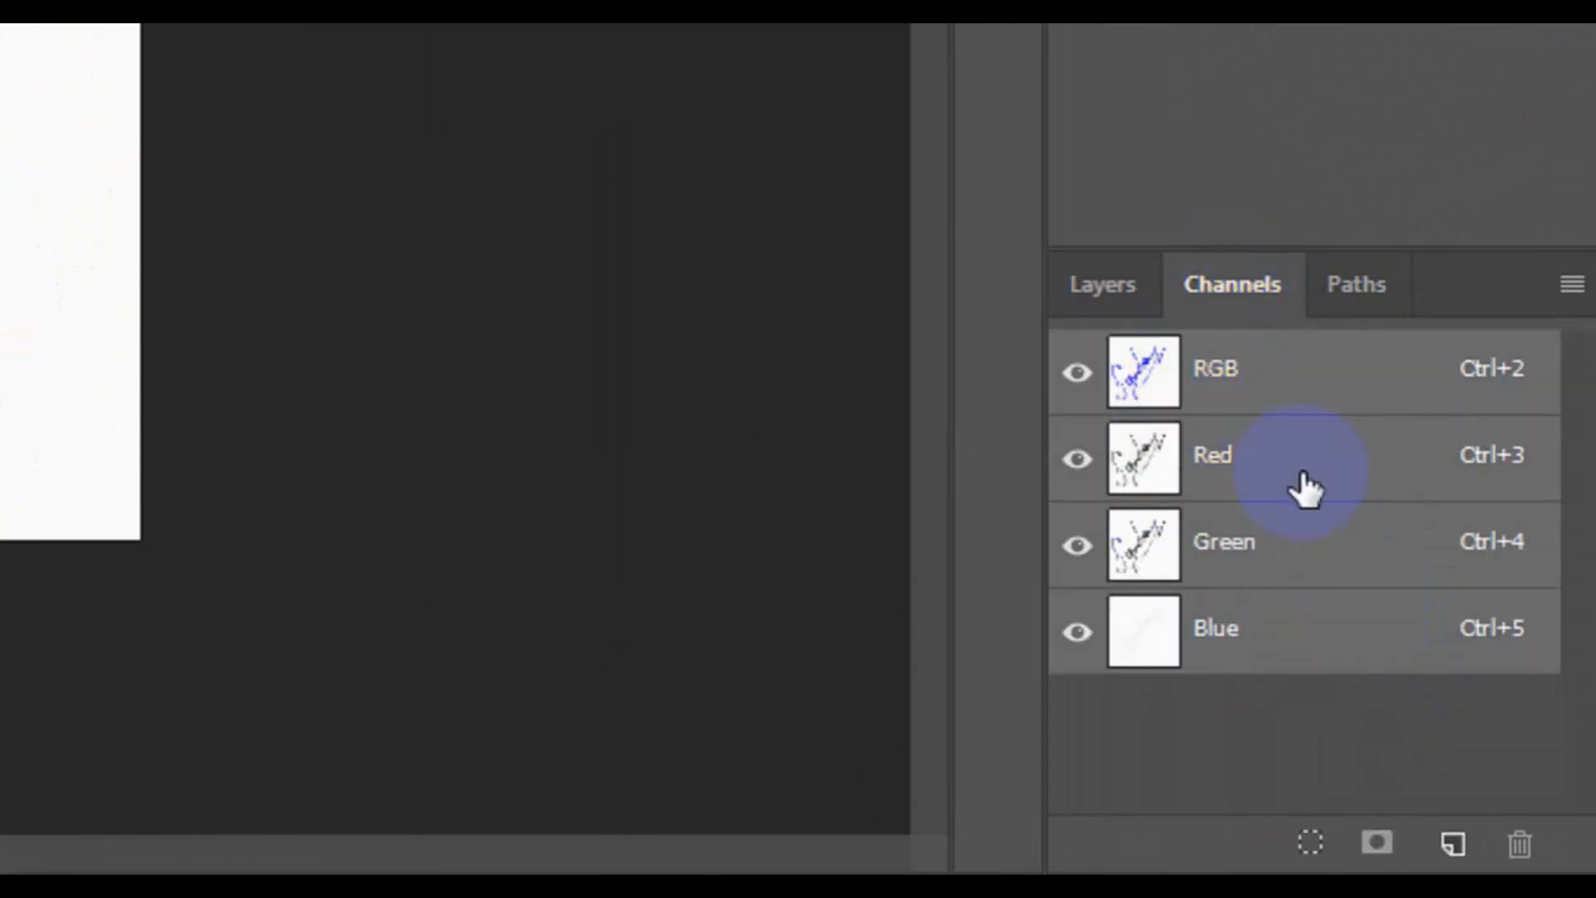
pyautogui.click(1306, 489)
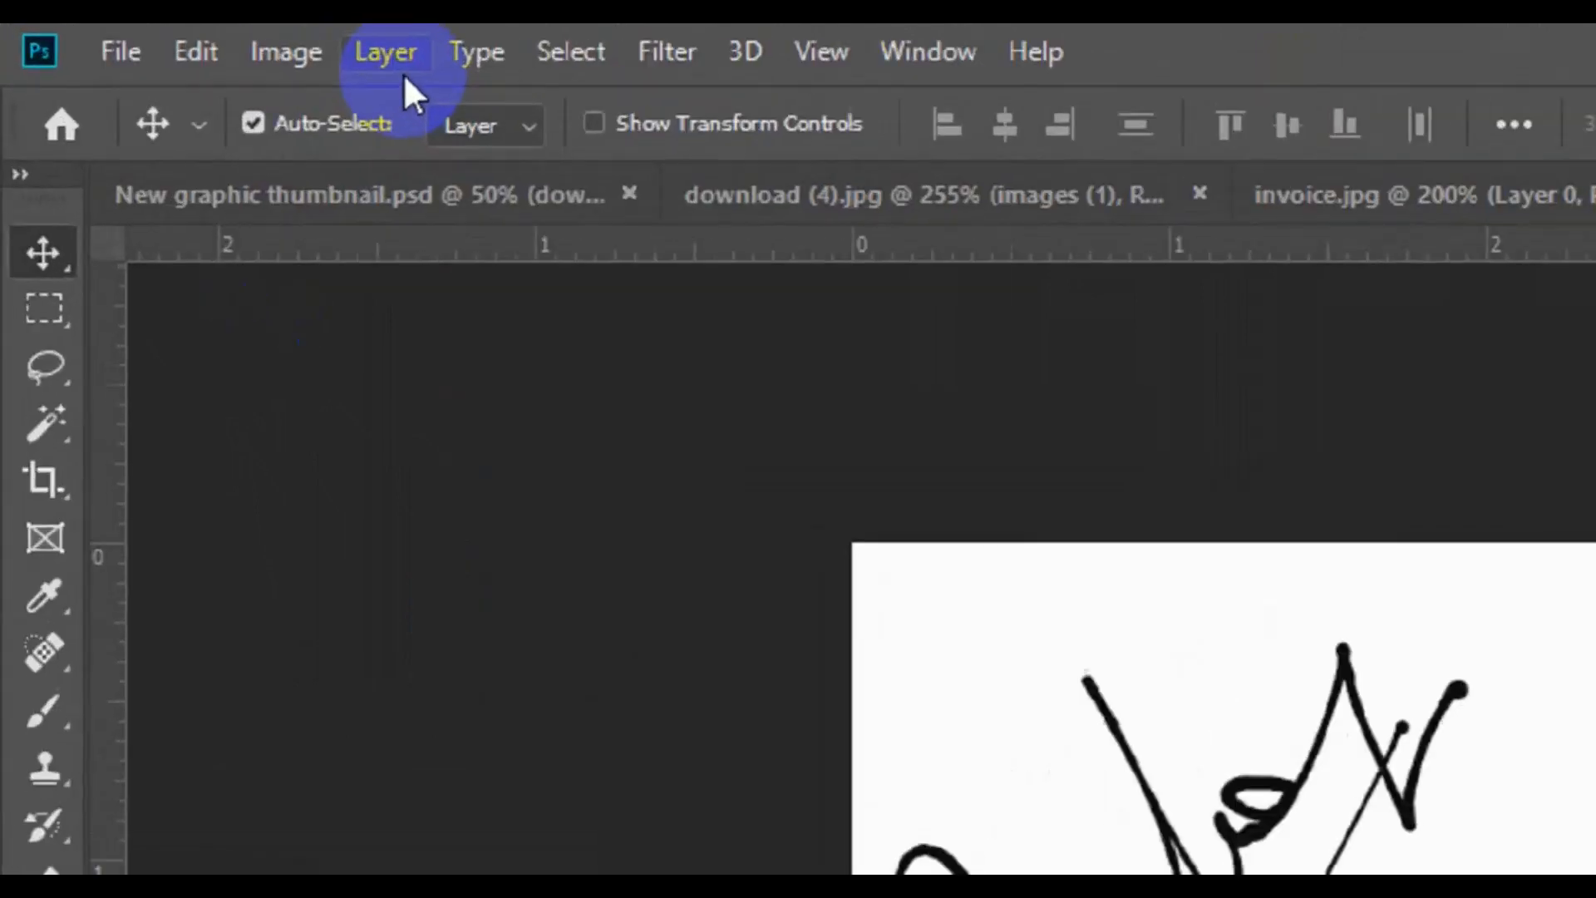
pyautogui.click(324, 73)
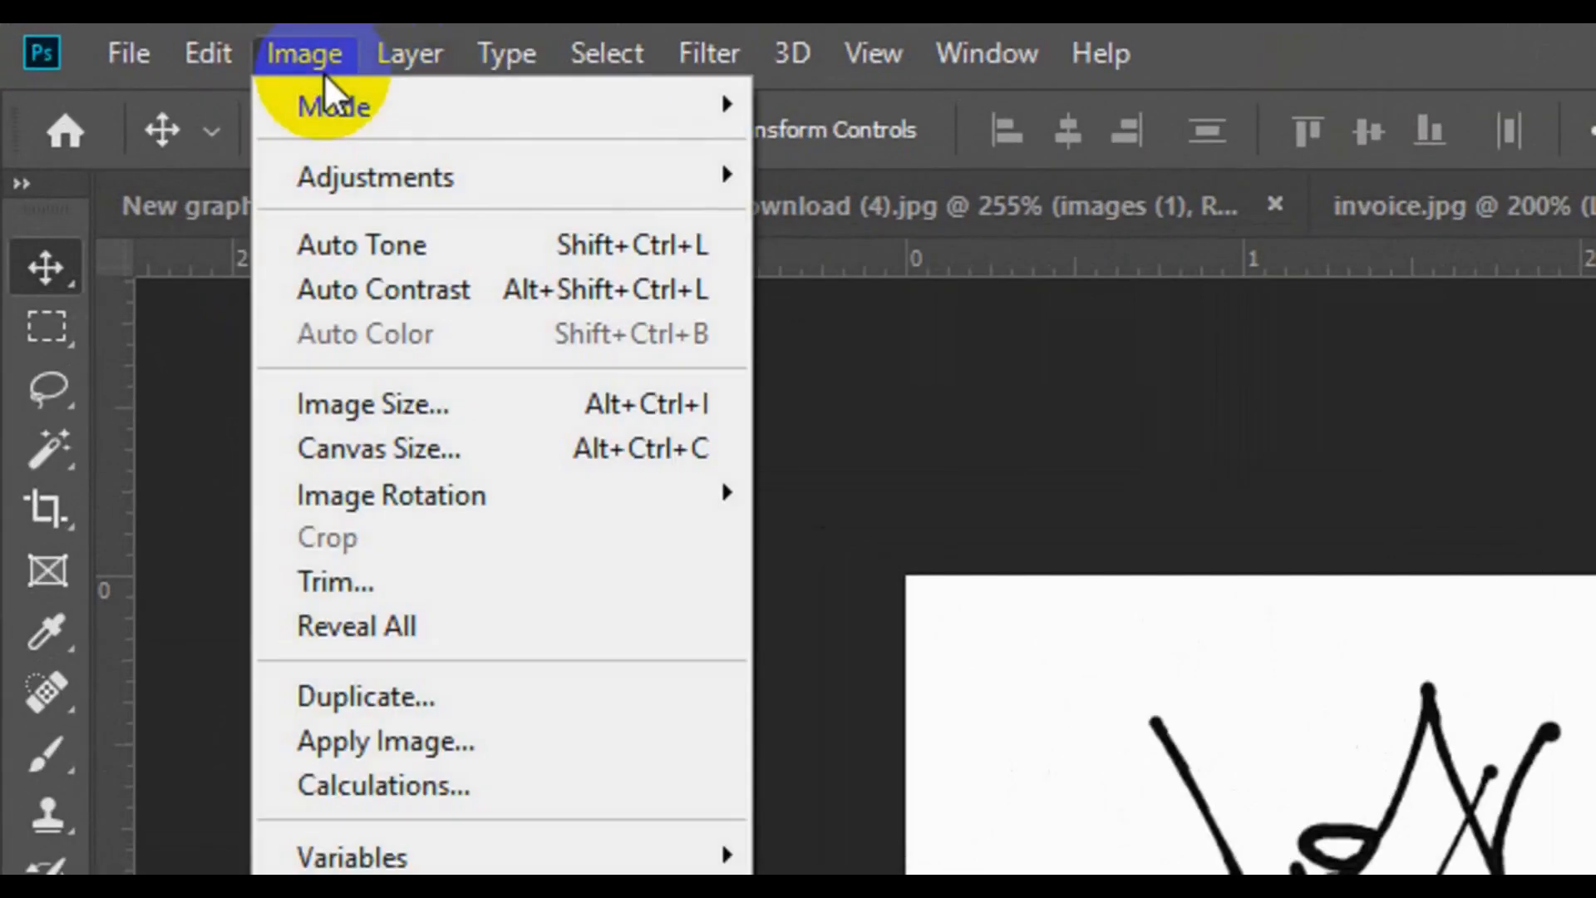
pyautogui.click(383, 170)
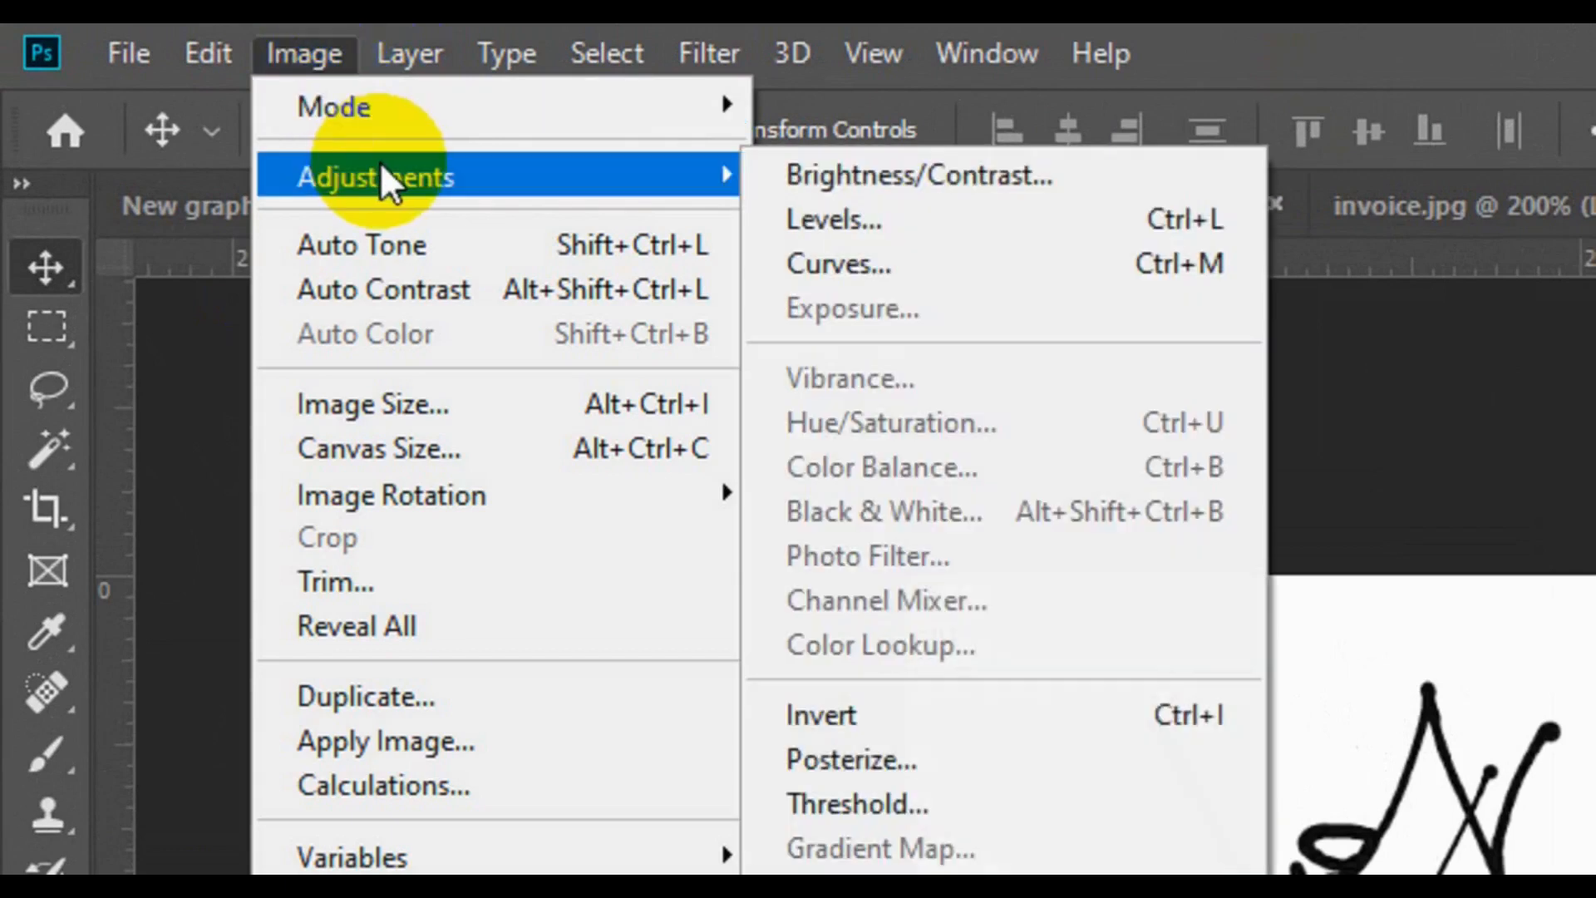
pyautogui.click(1011, 265)
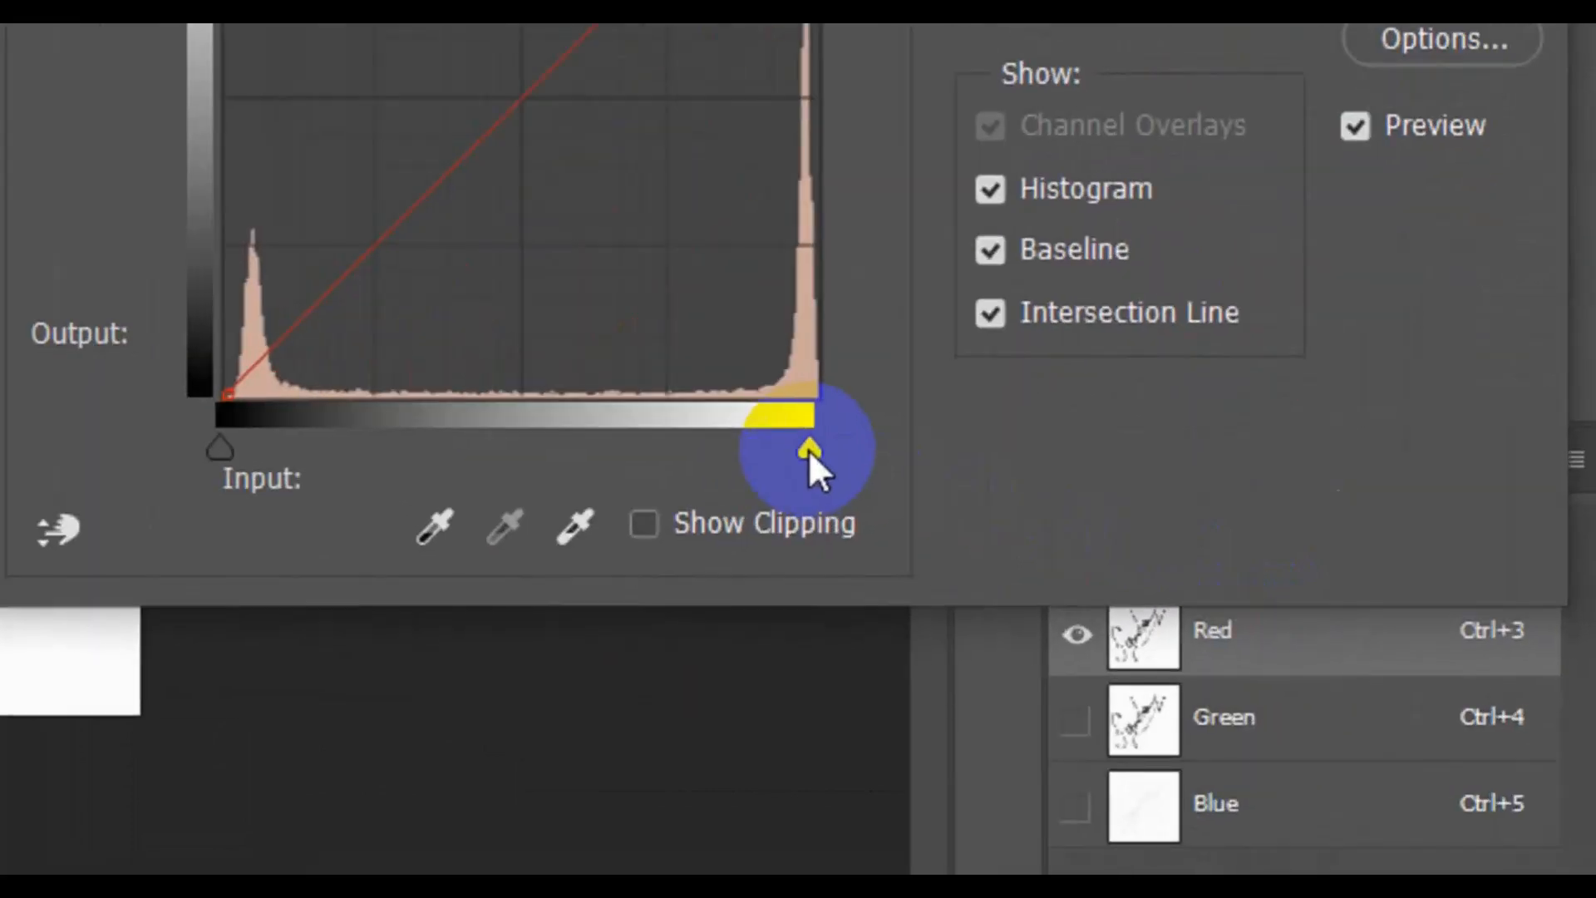
pyautogui.moveTo(808, 449)
pyautogui.mouseDown()
pyautogui.moveTo(650, 440)
pyautogui.moveTo(666, 441)
pyautogui.mouseUp()
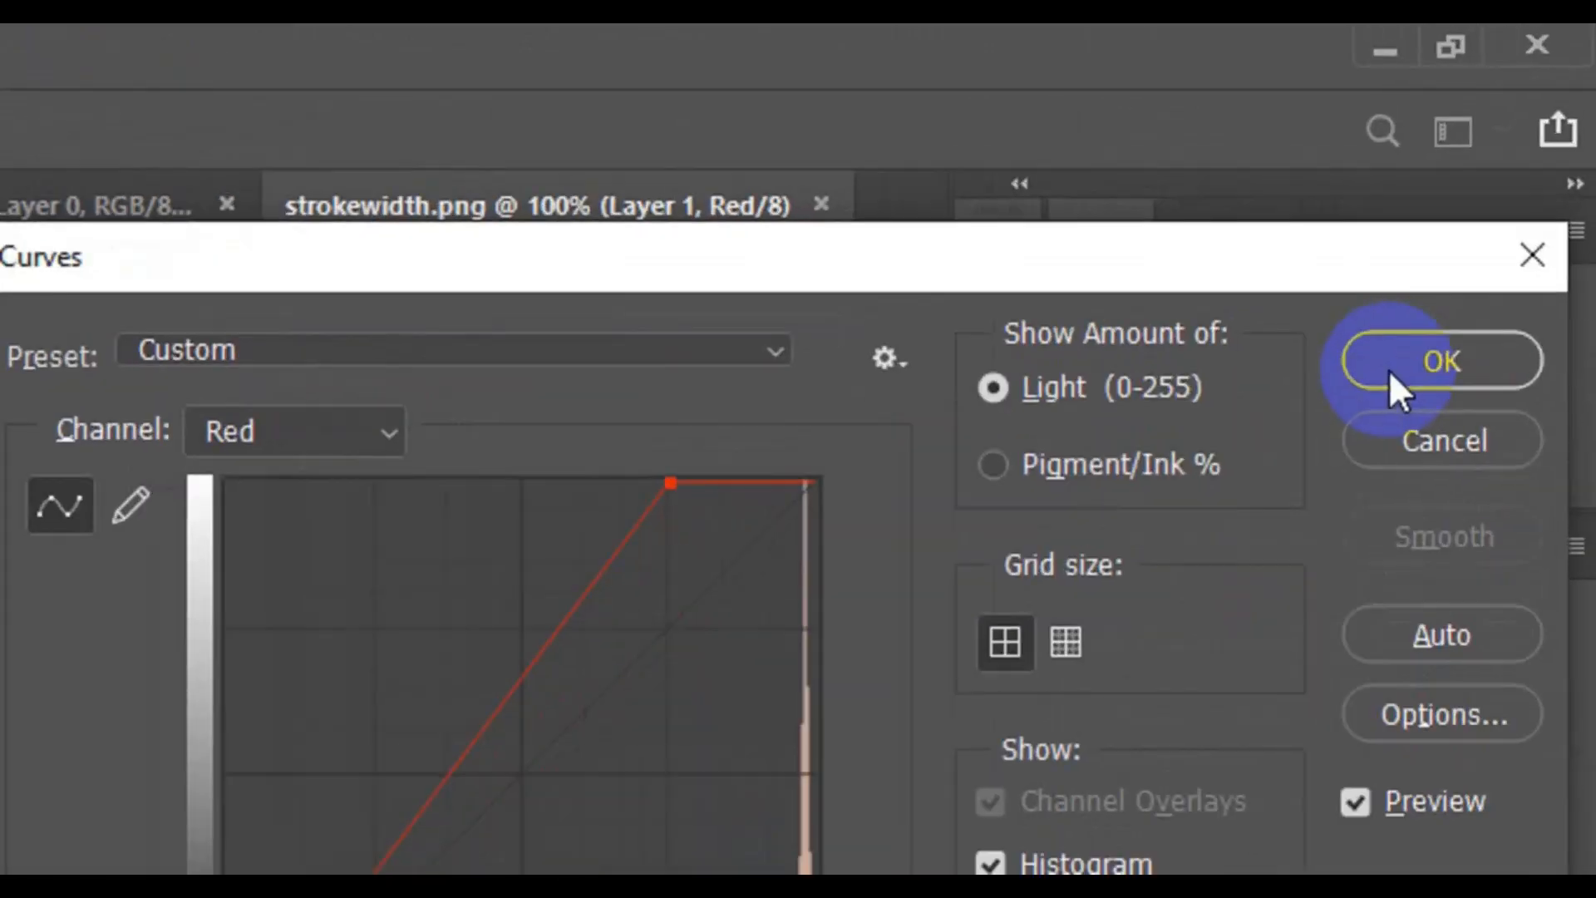
pyautogui.click(1493, 196)
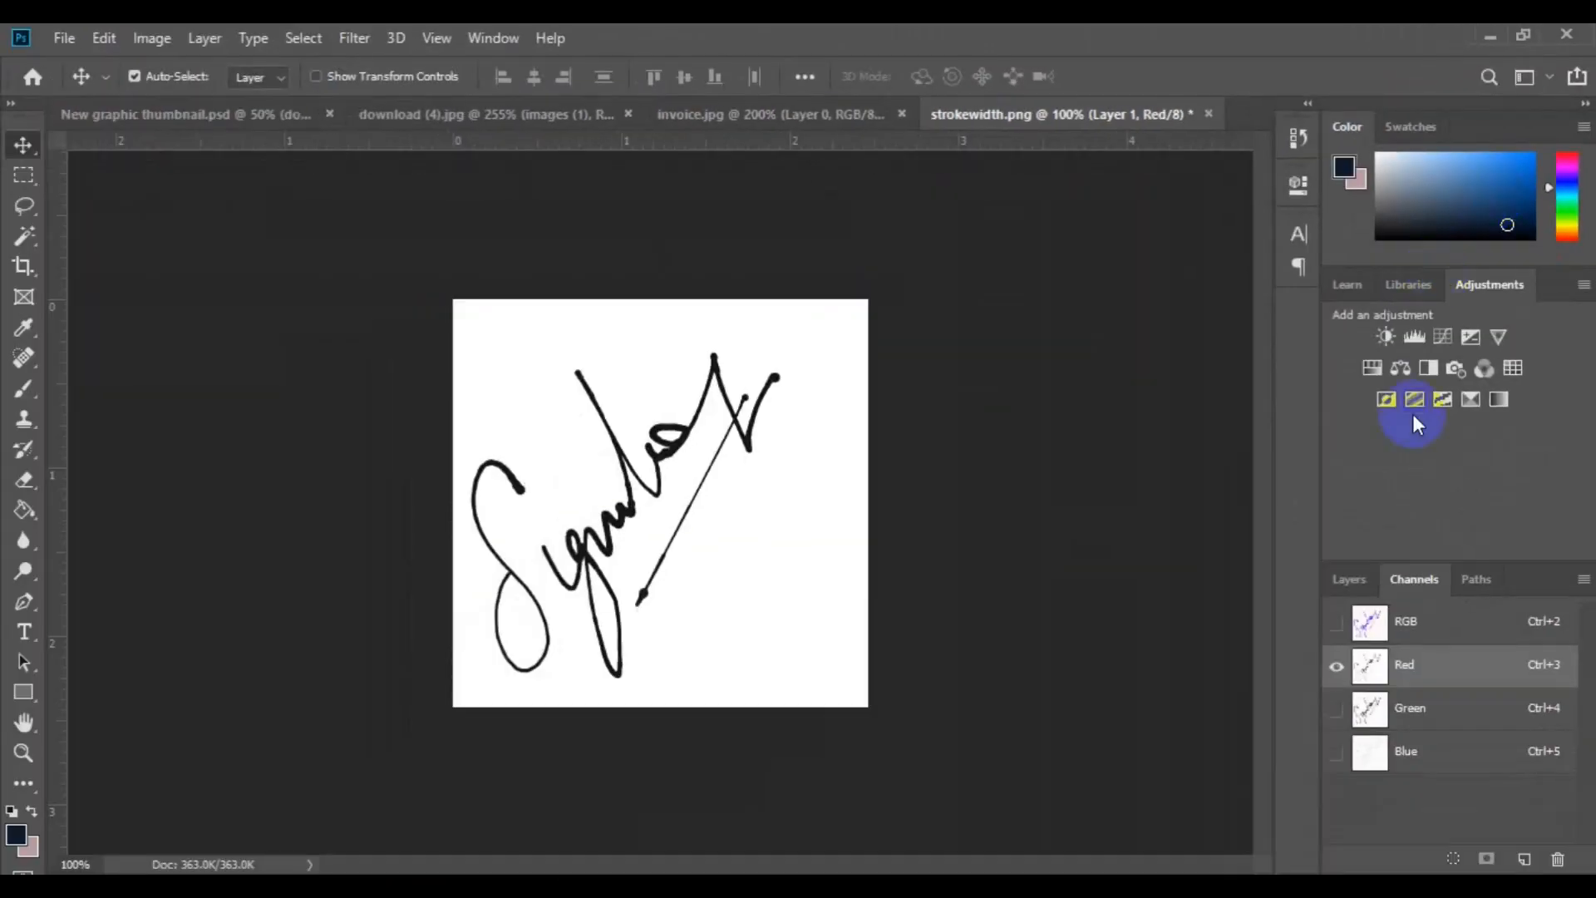
# Load the Red channel as a selection, return to the layers and invert the selection to target the signature strokes.
pyautogui.click(1370, 669)
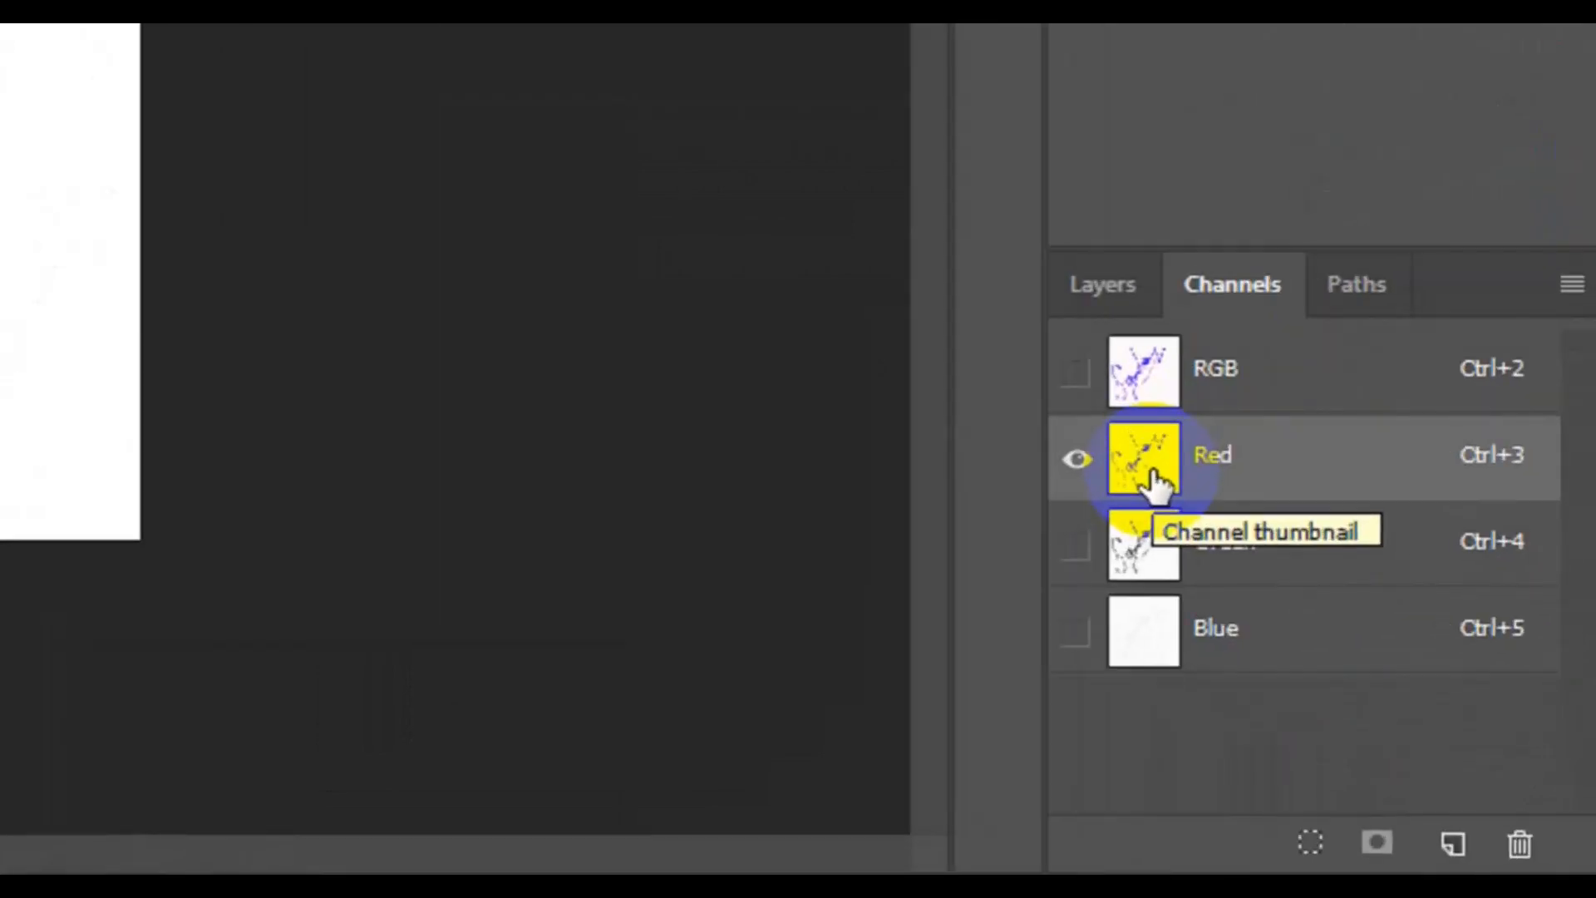
pyautogui.moveTo(1158, 481); pyautogui.dragTo(1160, 483)
pyautogui.keyDown('ctrl'); pyautogui.click(1152, 470); pyautogui.keyUp('ctrl')
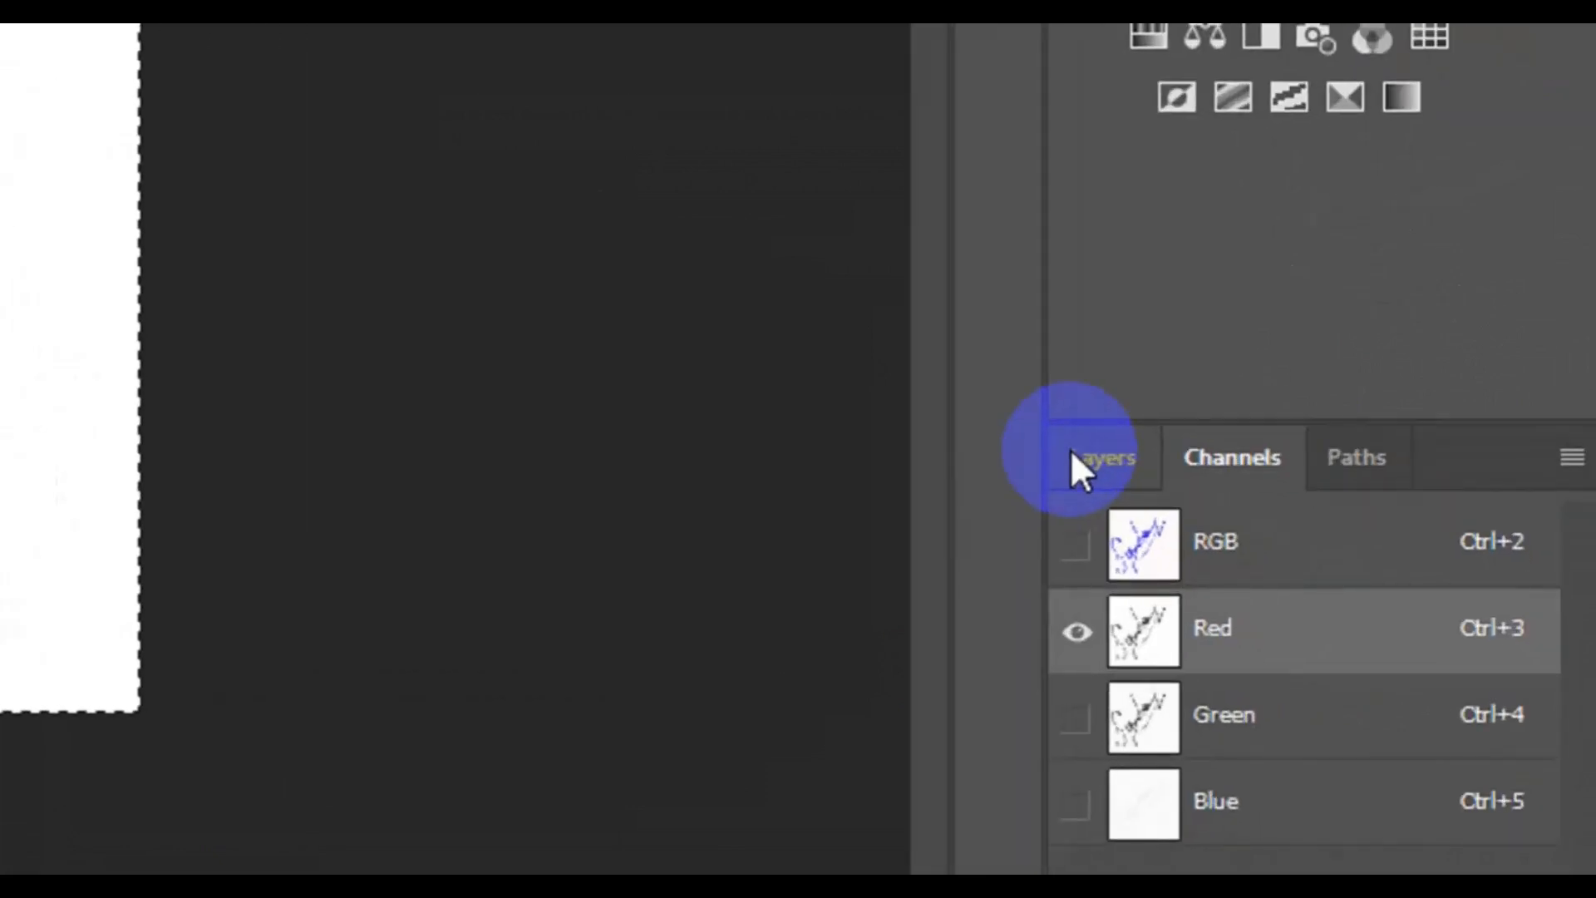
pyautogui.click(1072, 453)
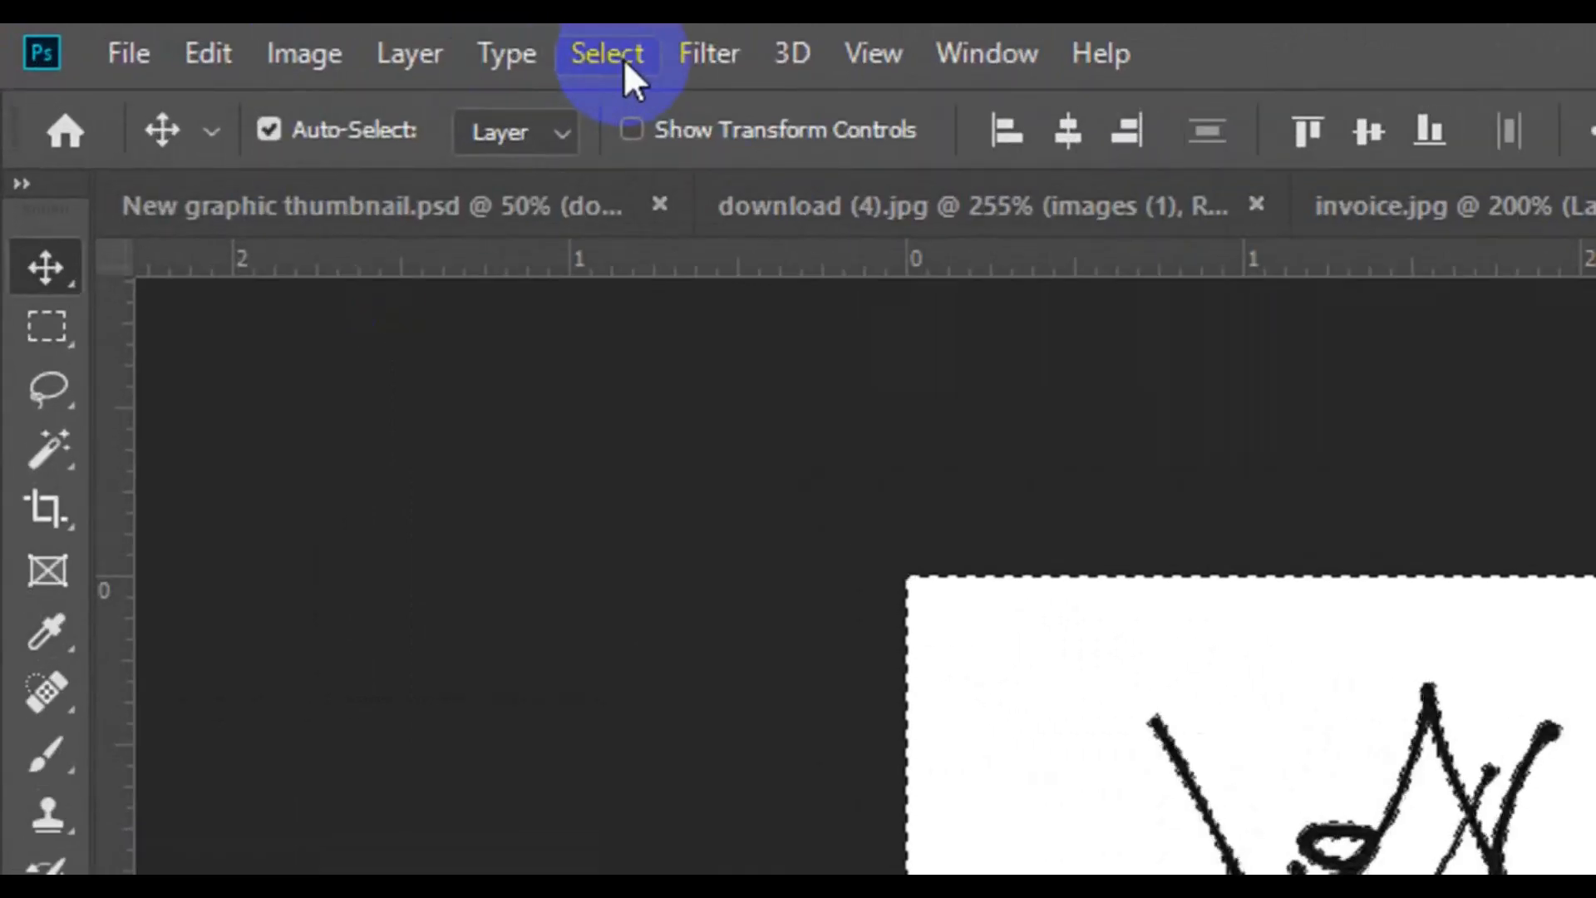
pyautogui.click(624, 58)
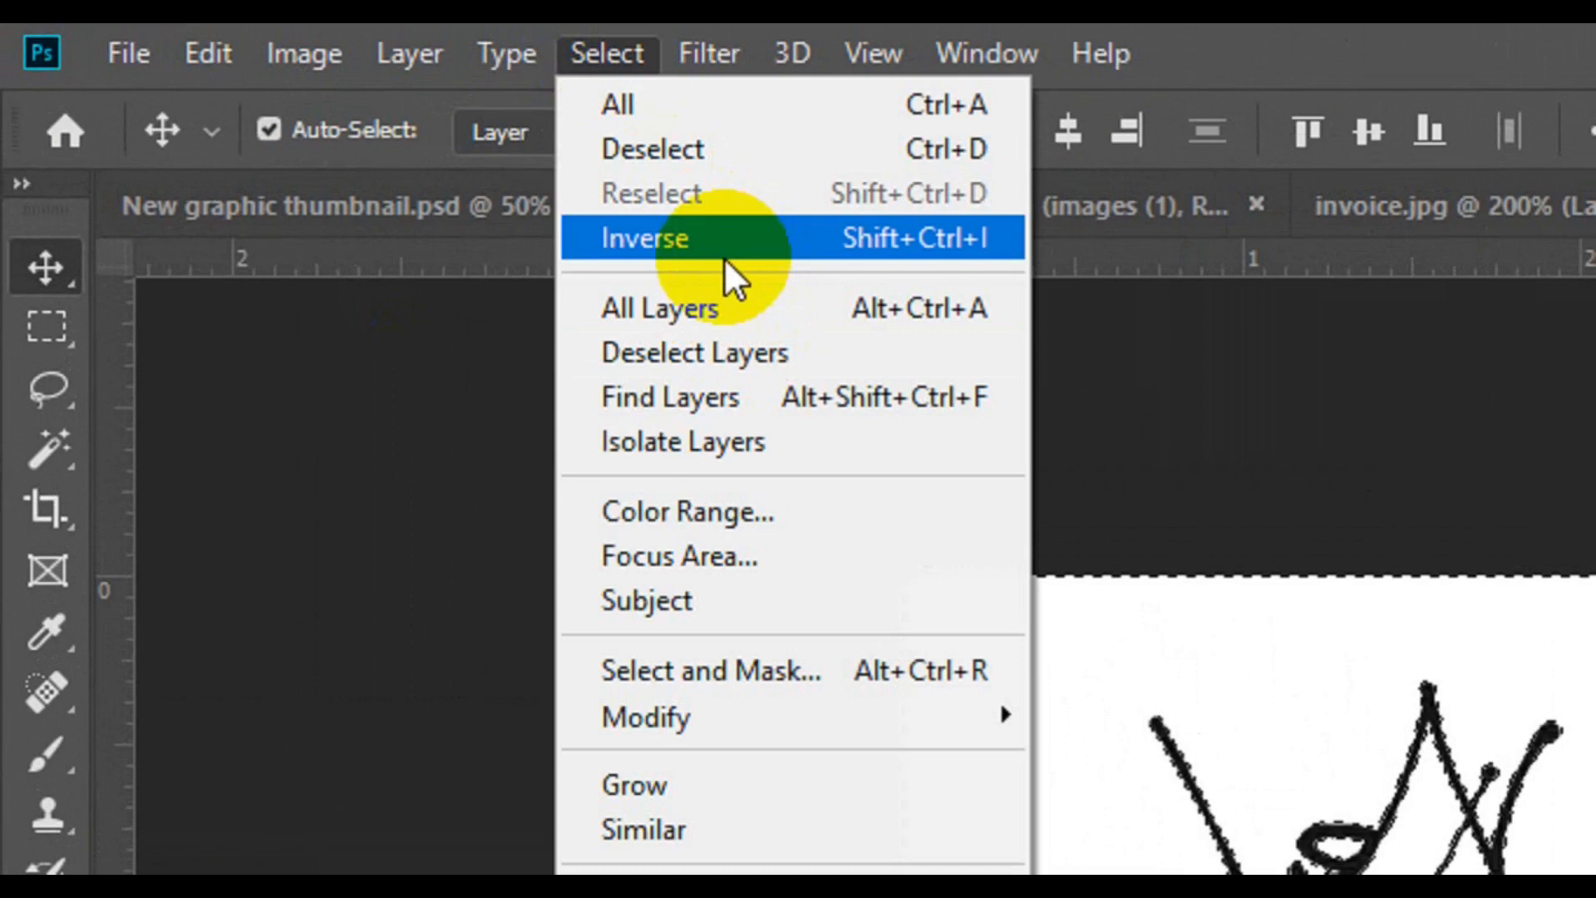
pyautogui.click(725, 258)
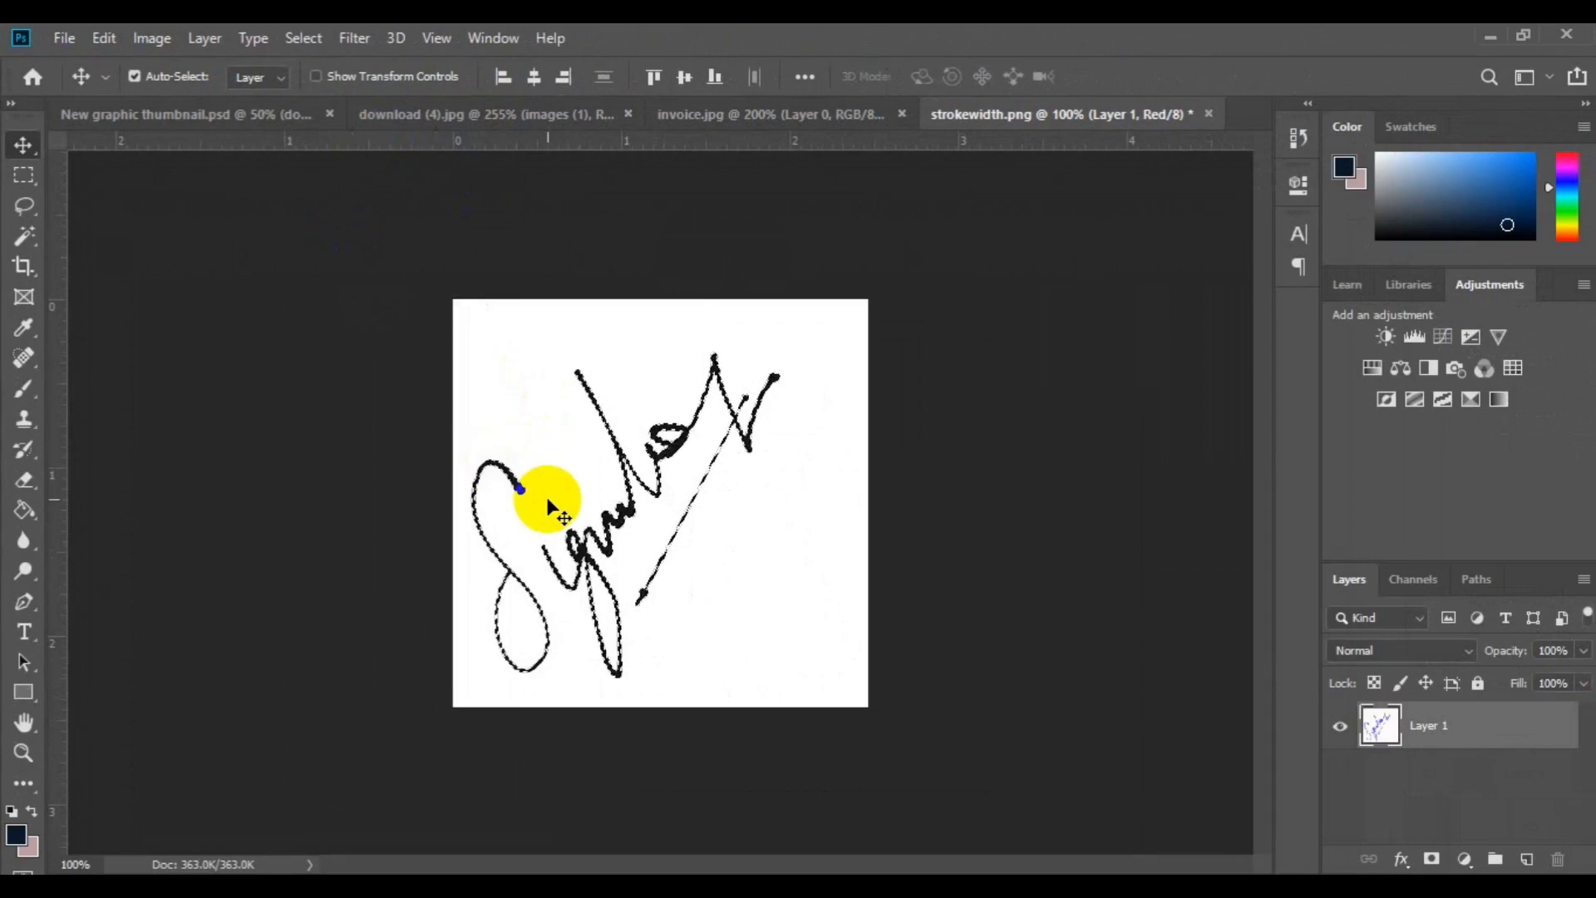
# Add a Solid Color fill layer masked to the signature selection, using the near-black colour 000306.
pyautogui.hotkey('ctrl', '+')
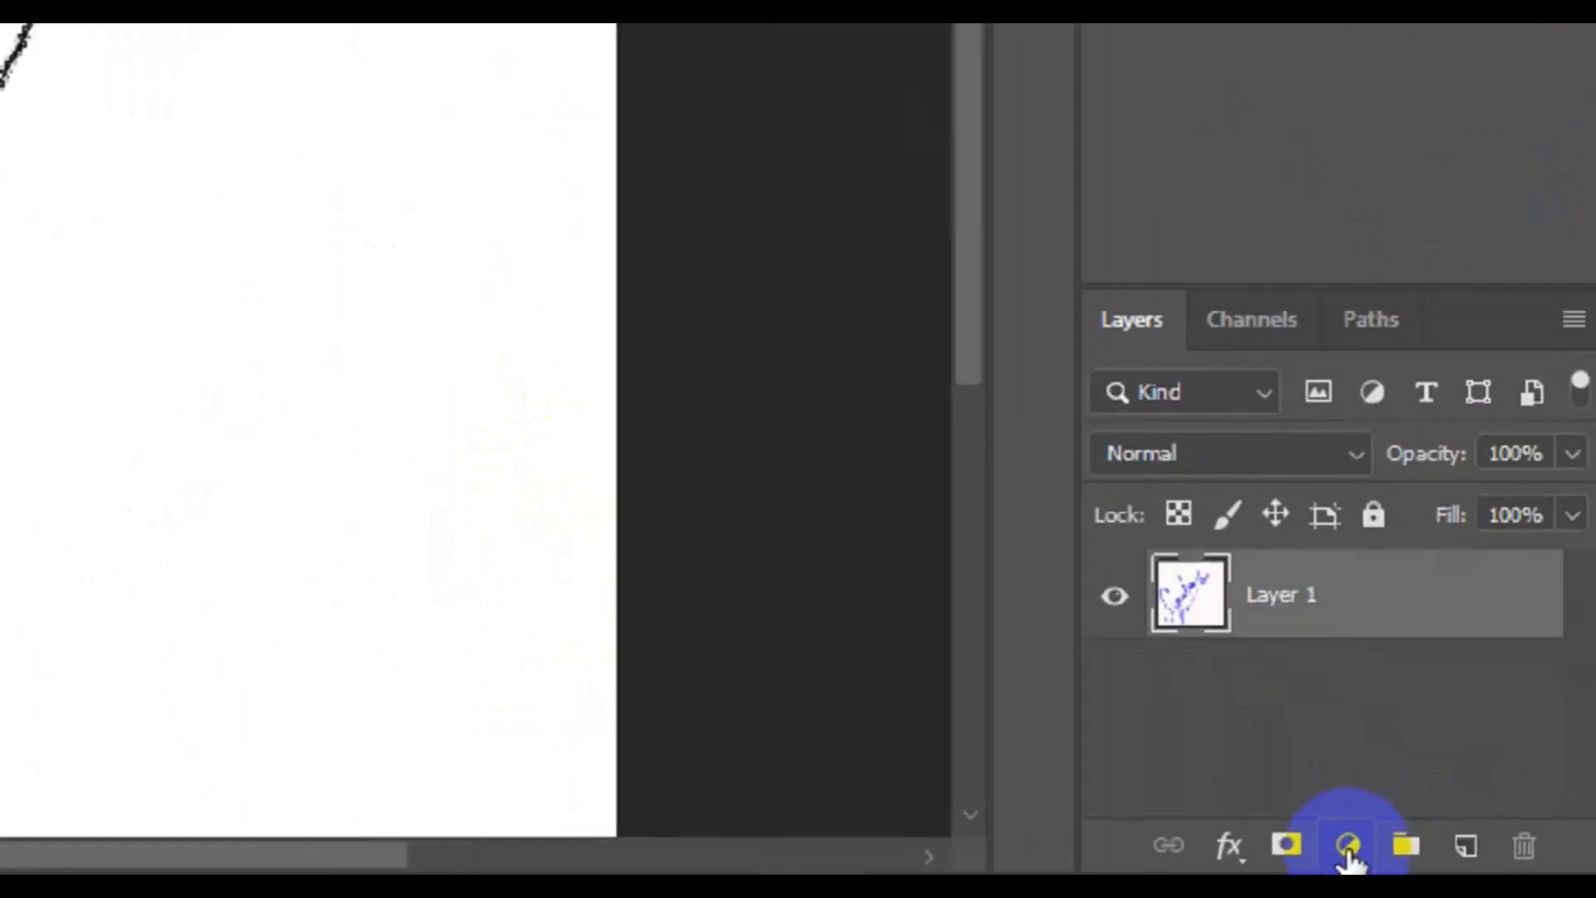
pyautogui.click(1464, 860)
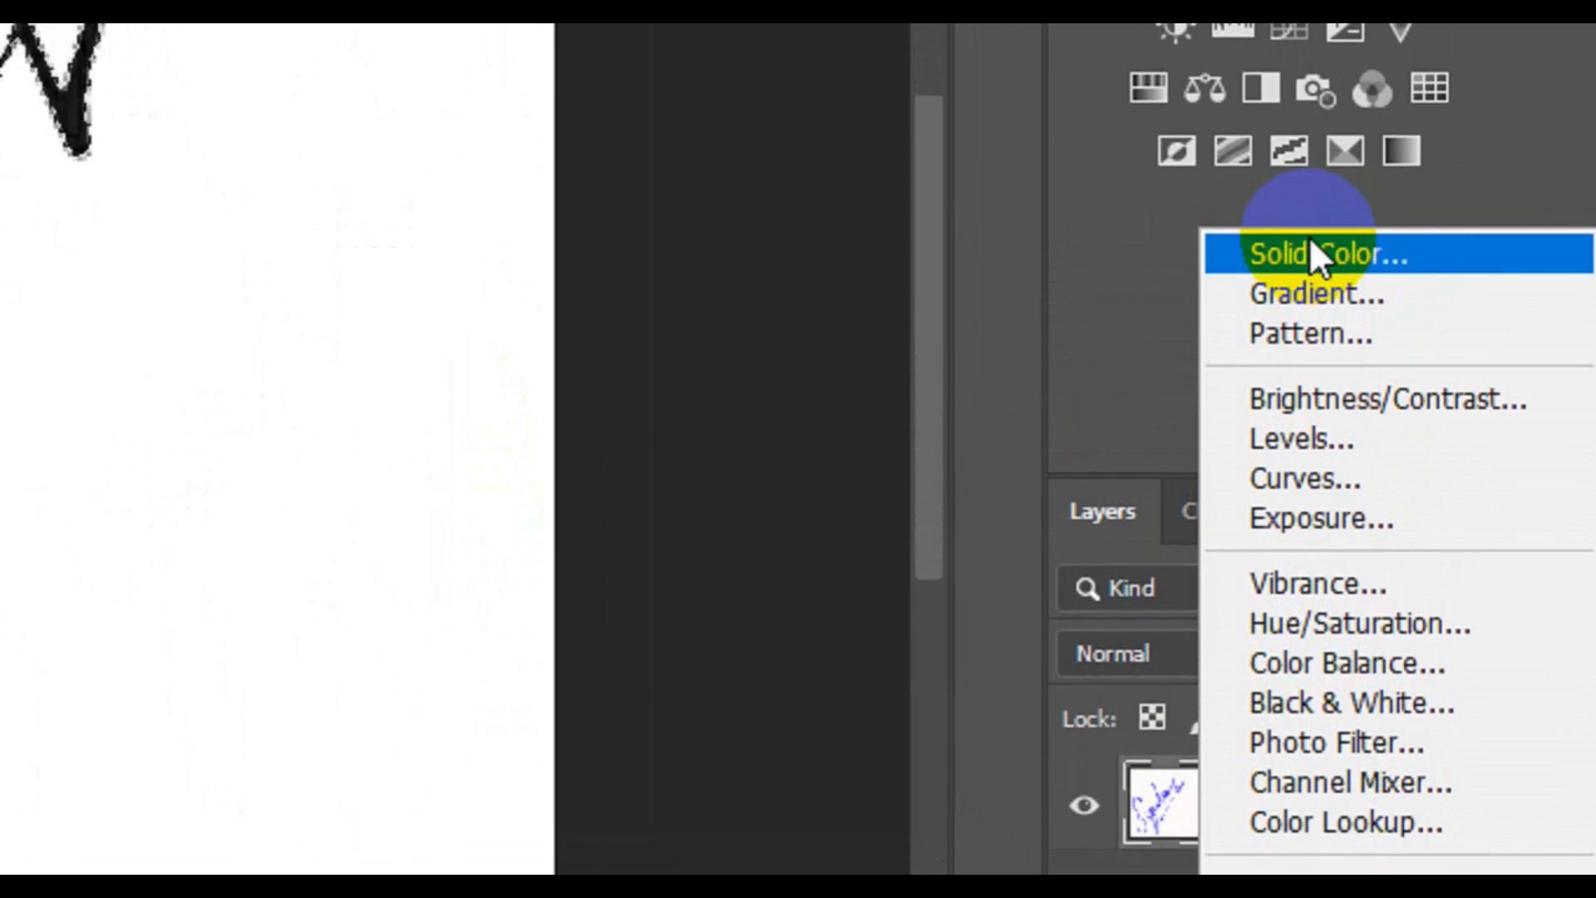
pyautogui.click(1310, 241)
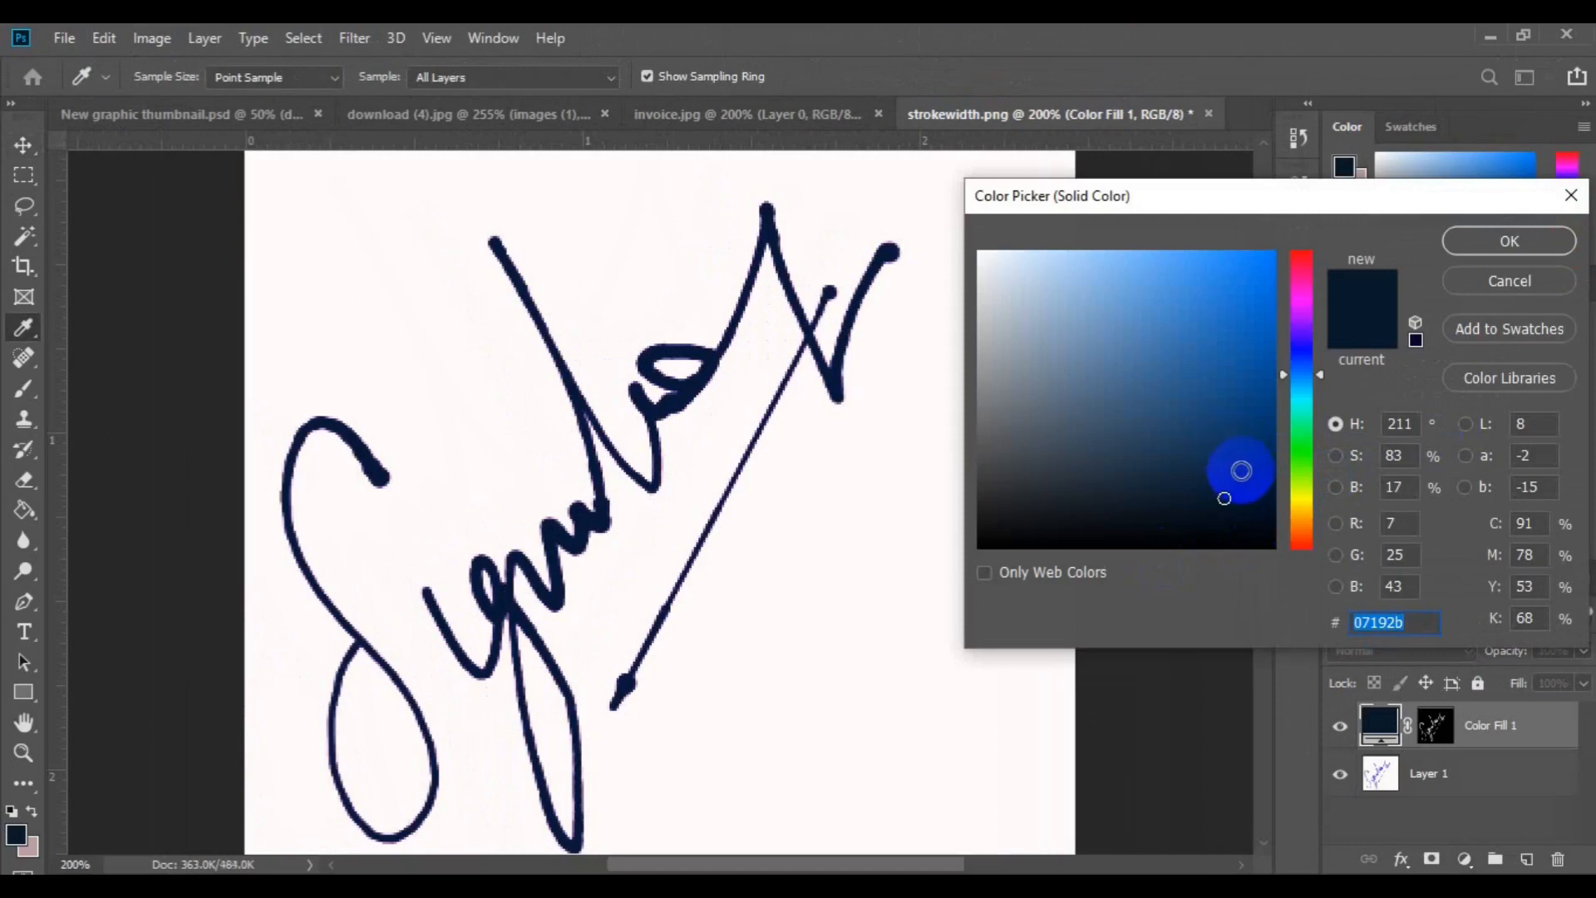
pyautogui.moveTo(1255, 527); pyautogui.dragTo(1263, 535)
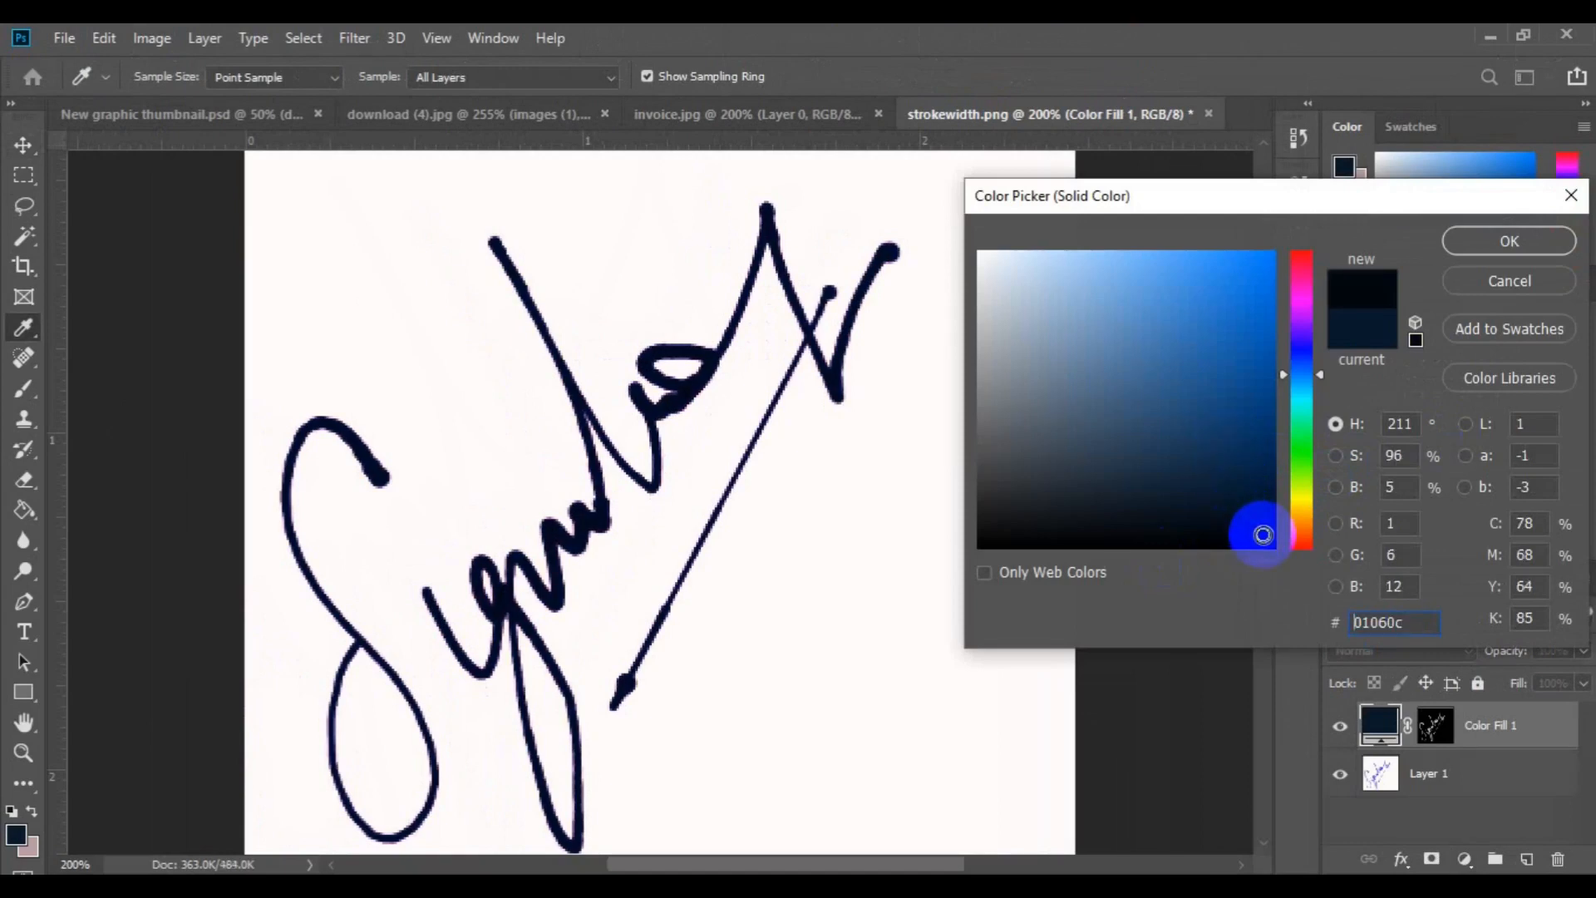
pyautogui.hotkey('ctrl', '-')
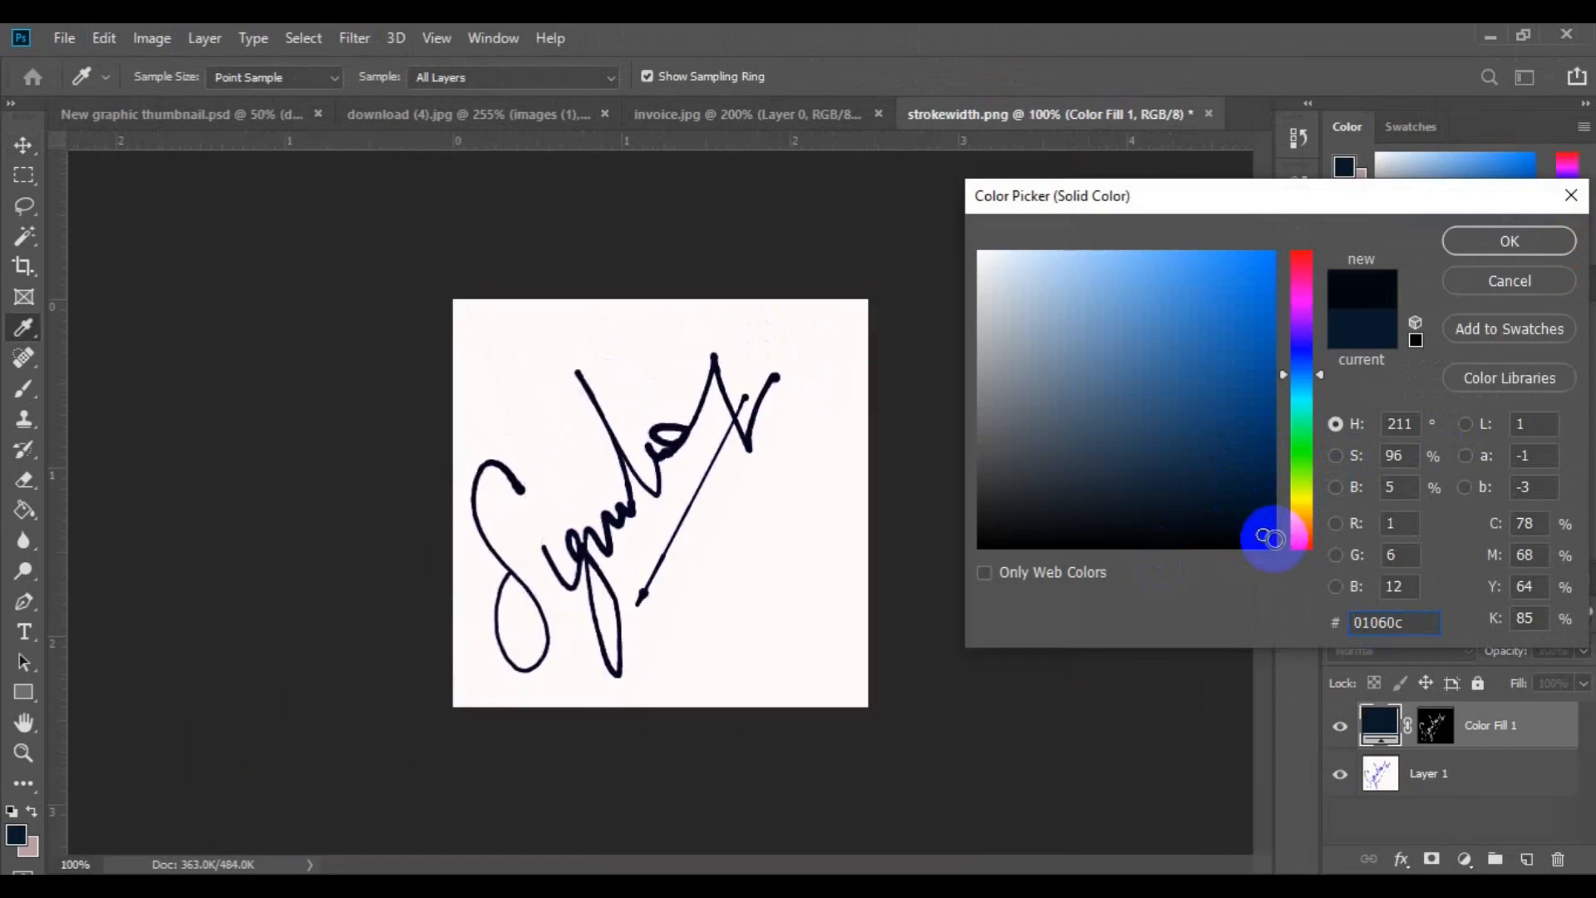
pyautogui.moveTo(1264, 536); pyautogui.dragTo(1274, 542)
pyautogui.click(1403, 623)
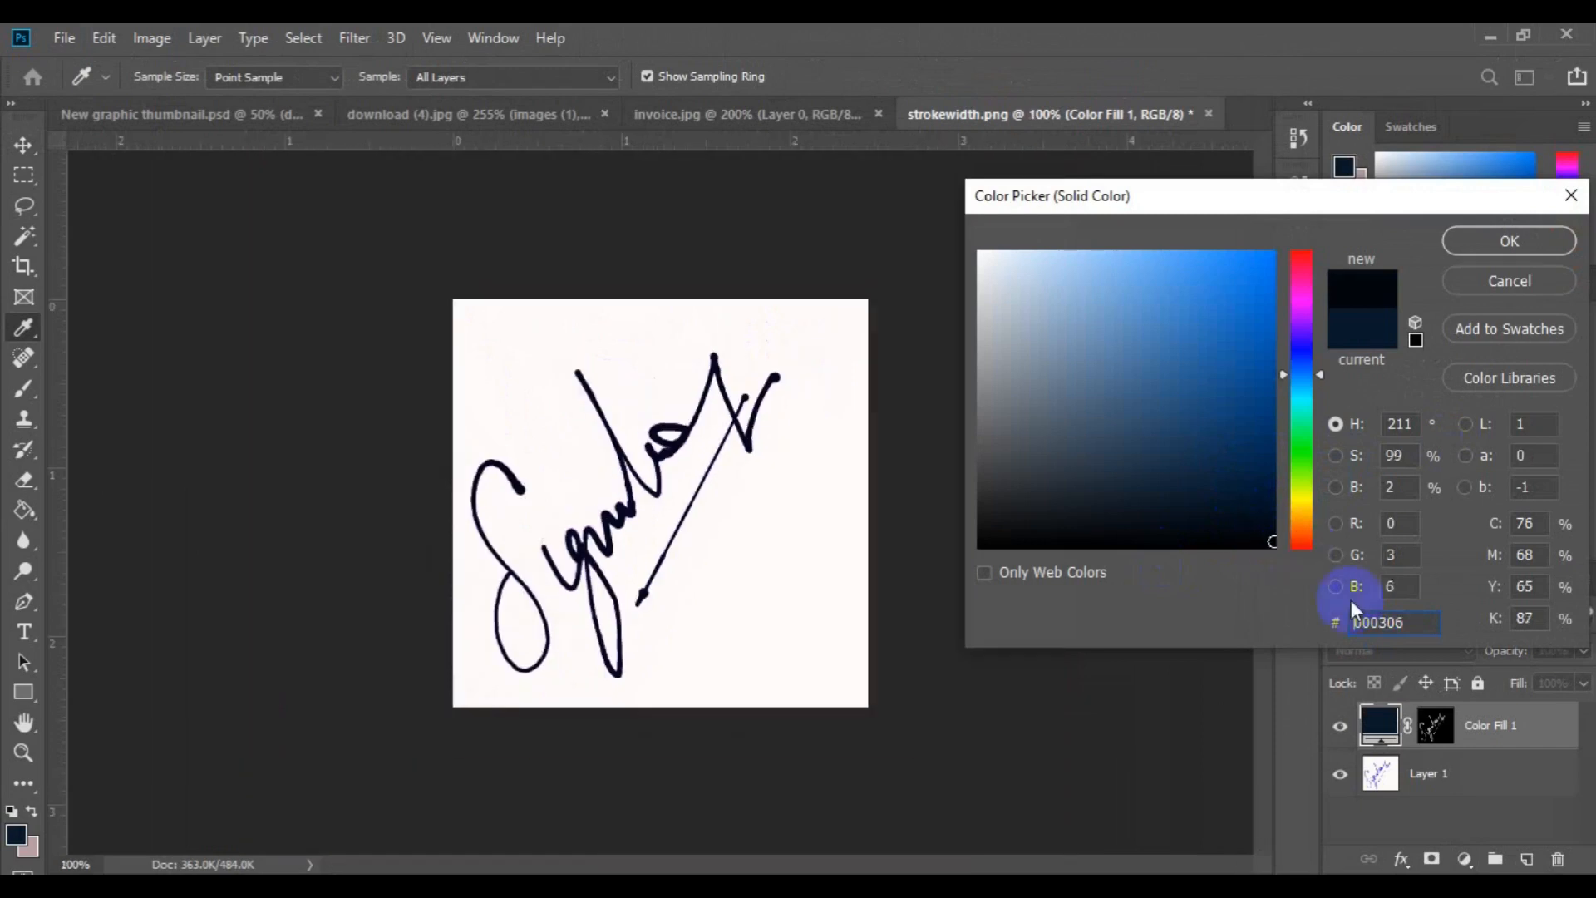
pyautogui.moveTo(1403, 624); pyautogui.dragTo(1343, 634)
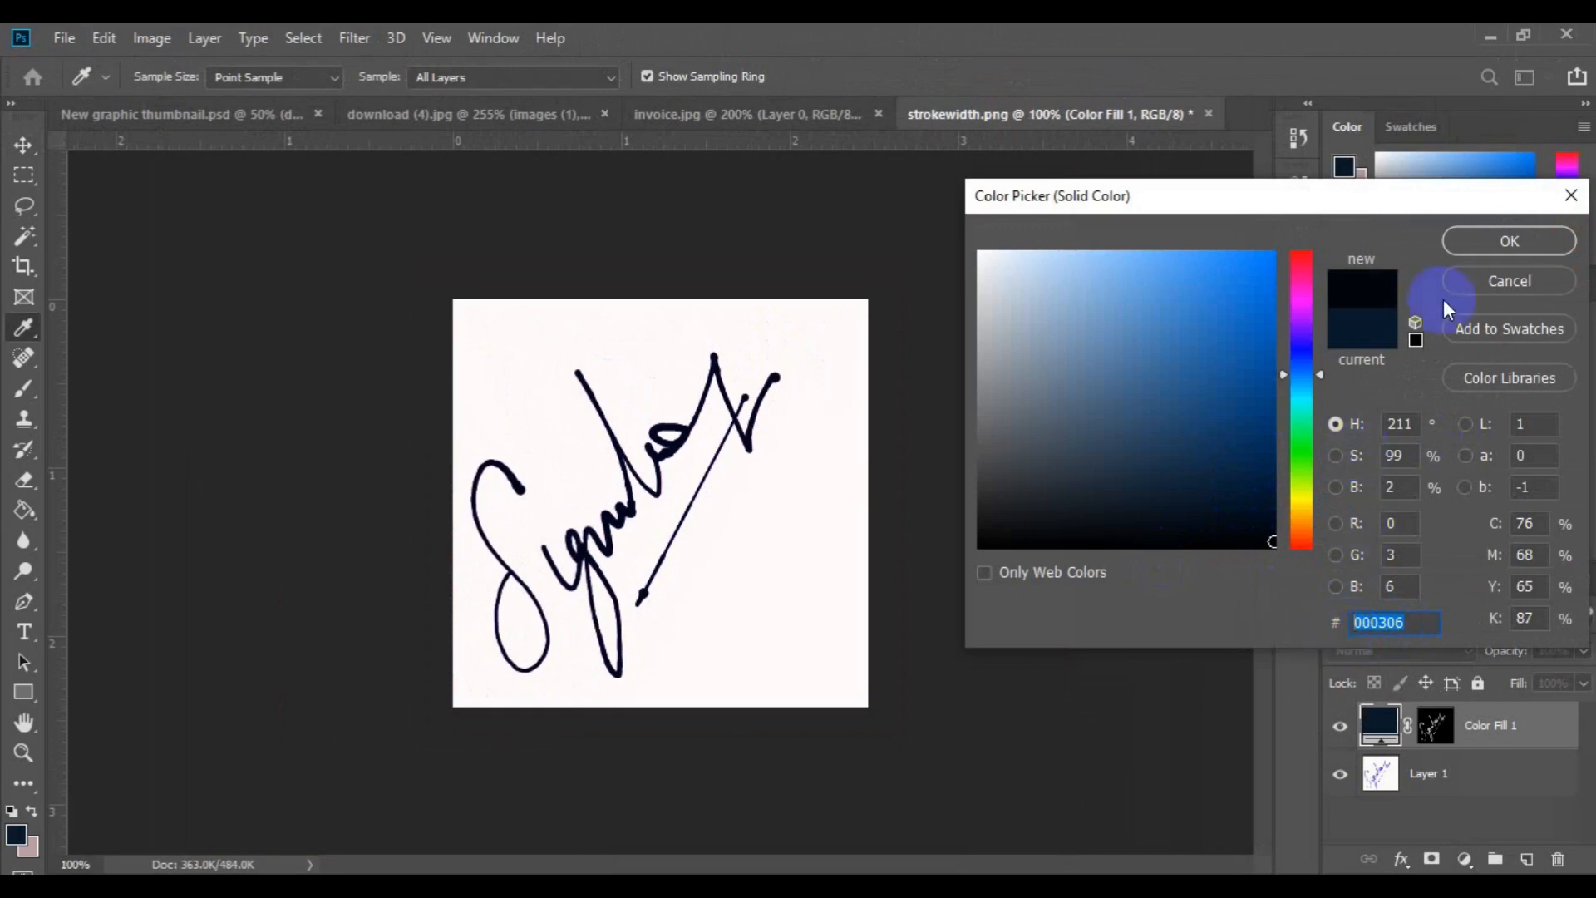
pyautogui.click(1473, 246)
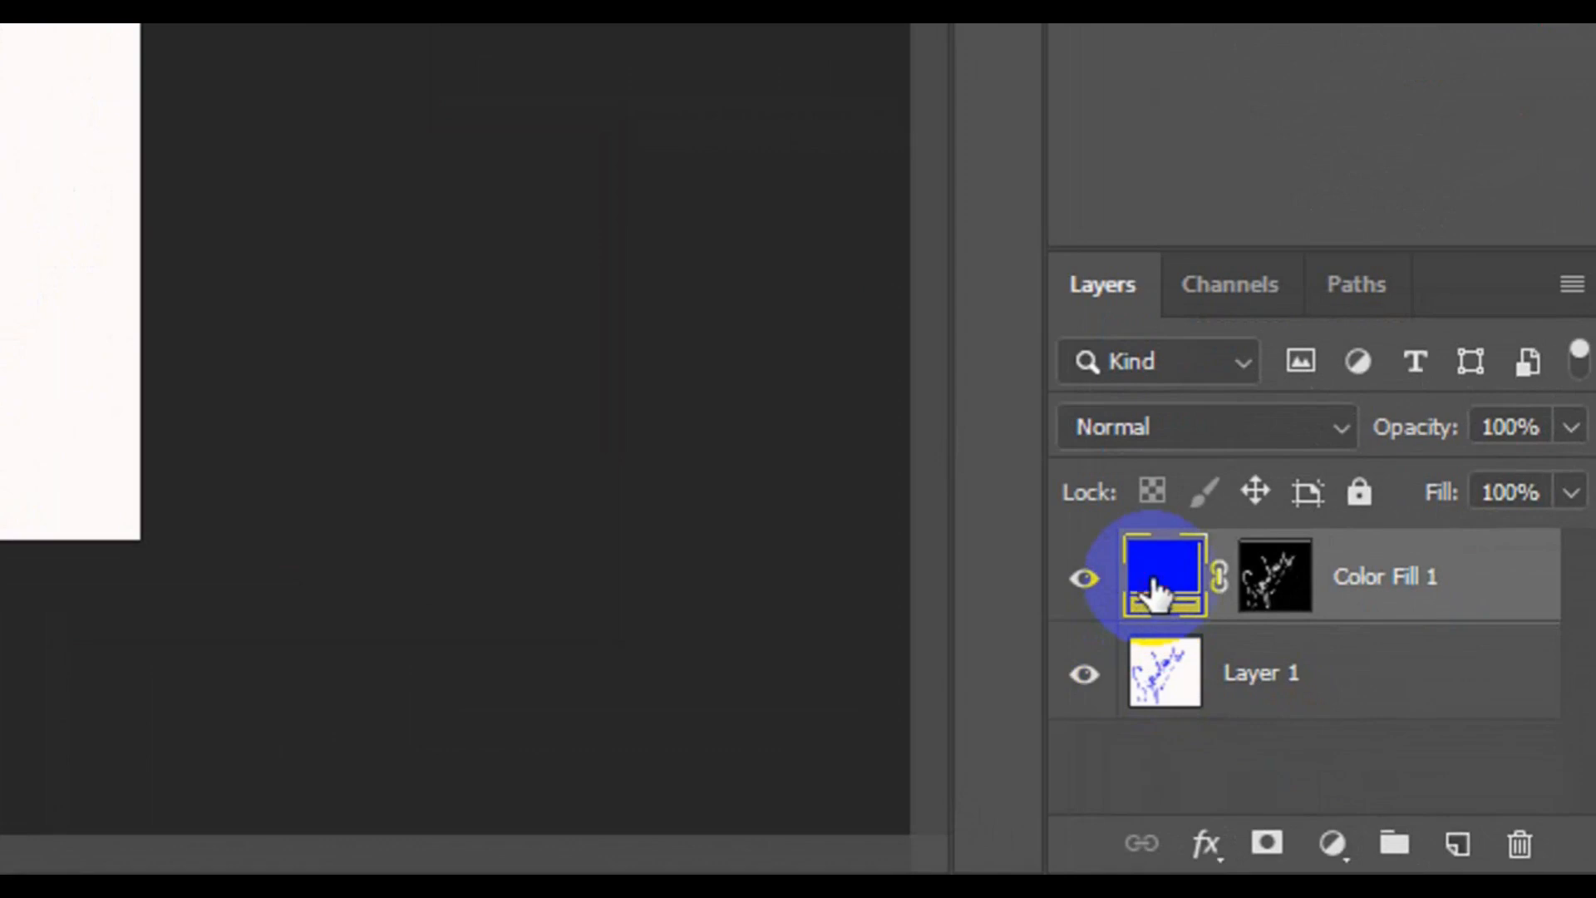
# Change the signature's Solid Color fill to the bright blue 280df3.
pyautogui.doubleClick(1154, 582)
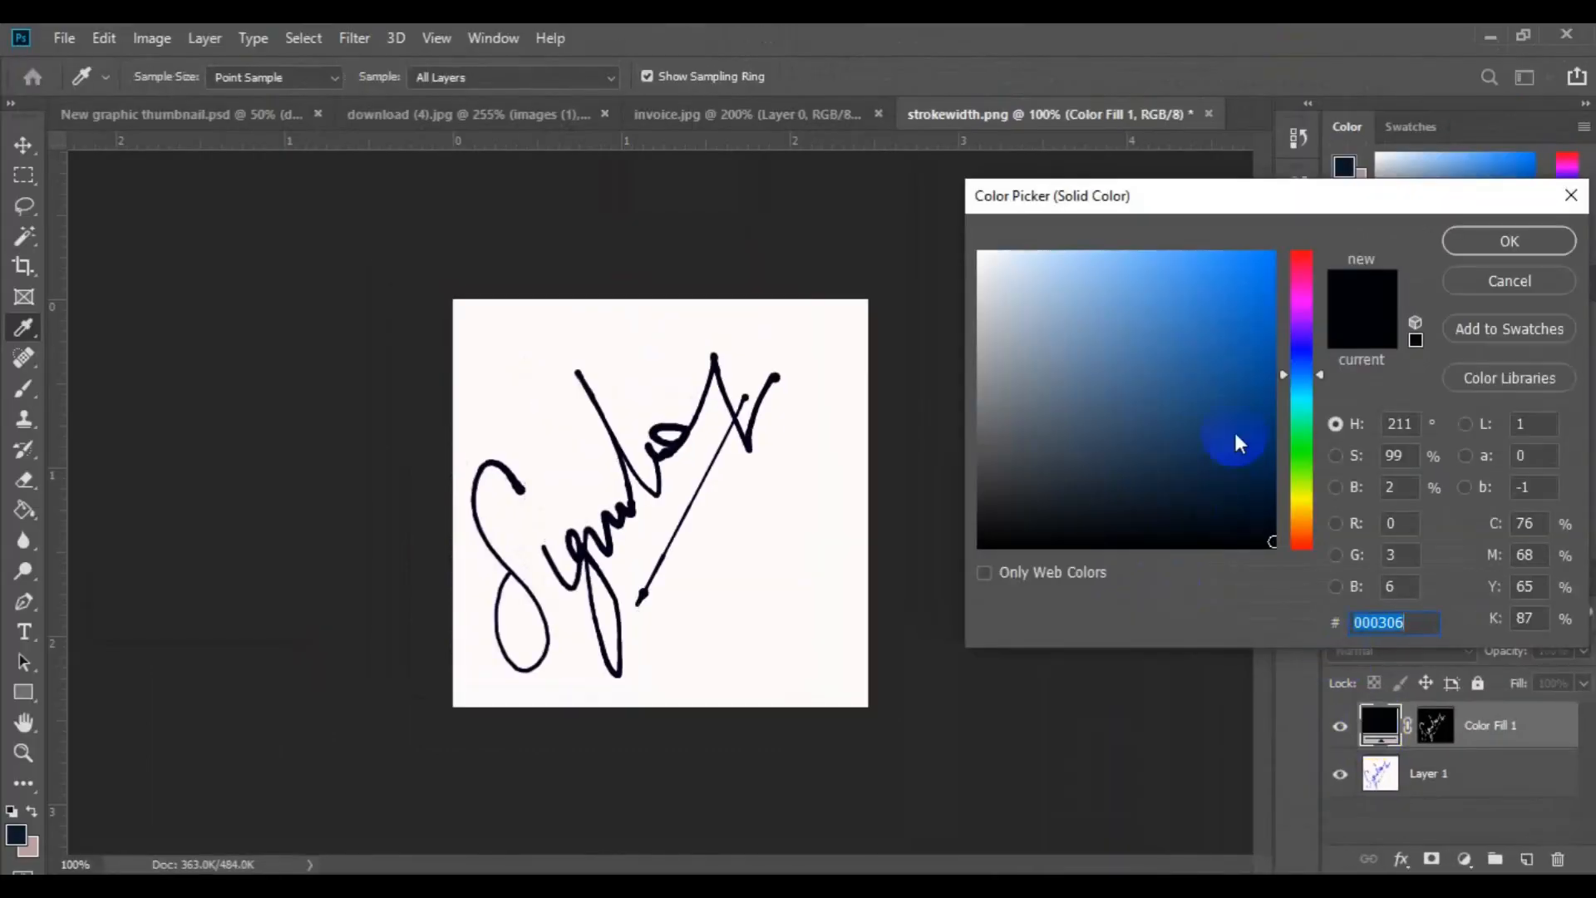
pyautogui.click(1232, 359)
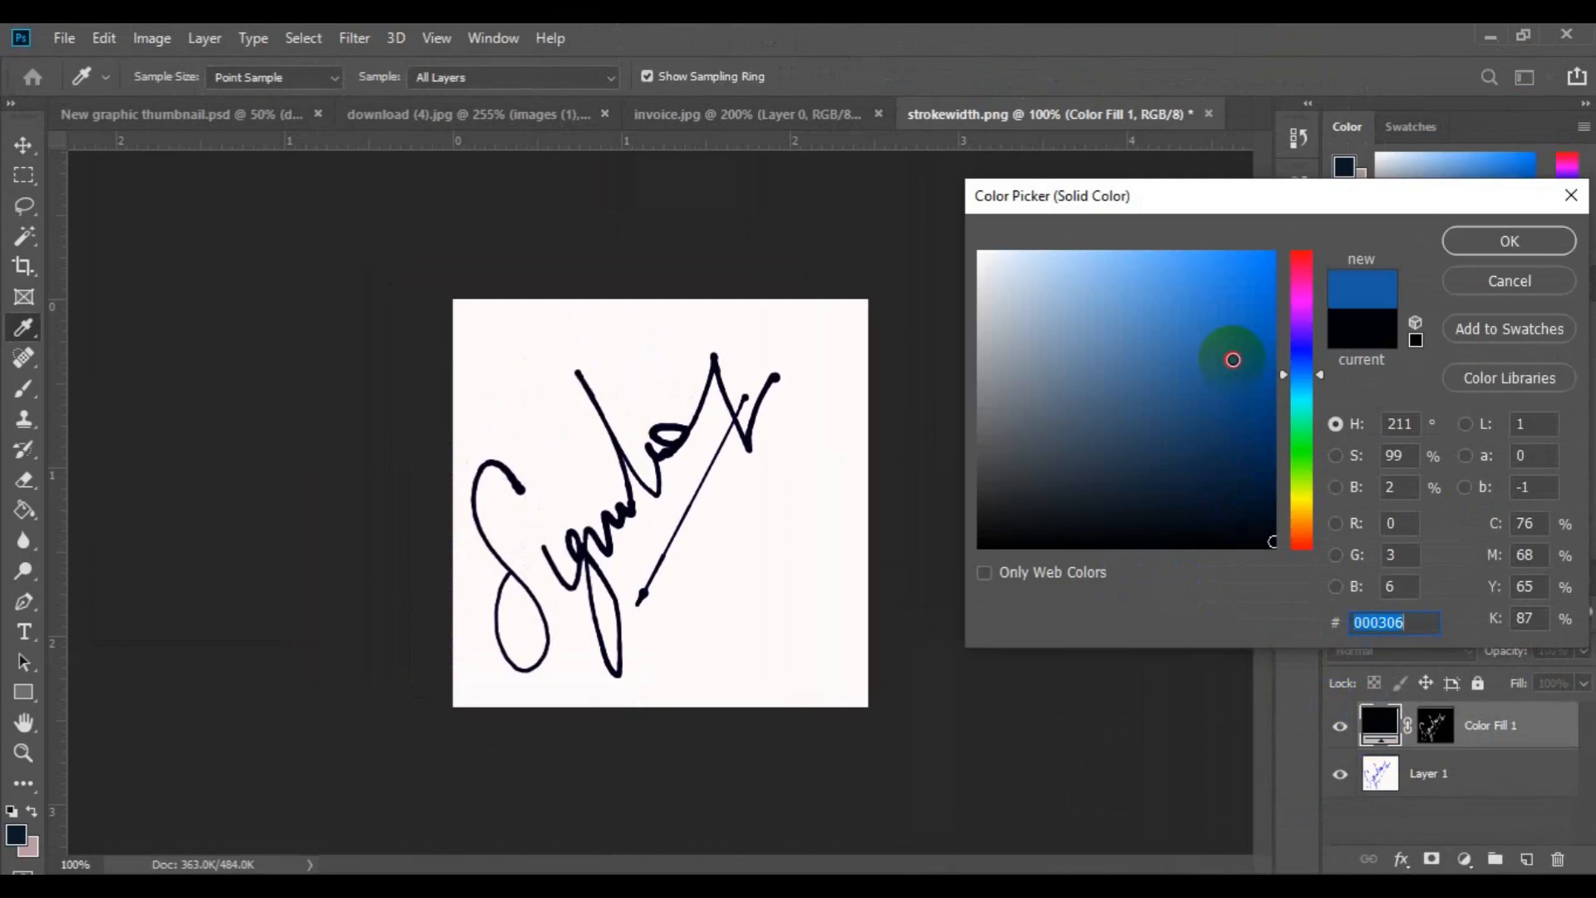
pyautogui.moveTo(1320, 377)
pyautogui.mouseDown()
pyautogui.moveTo(1311, 271)
pyautogui.moveTo(1278, 287)
pyautogui.moveTo(1321, 274)
pyautogui.moveTo(1326, 539)
pyautogui.moveTo(1305, 327)
pyautogui.moveTo(1305, 341)
pyautogui.mouseUp()
pyautogui.click(1259, 264)
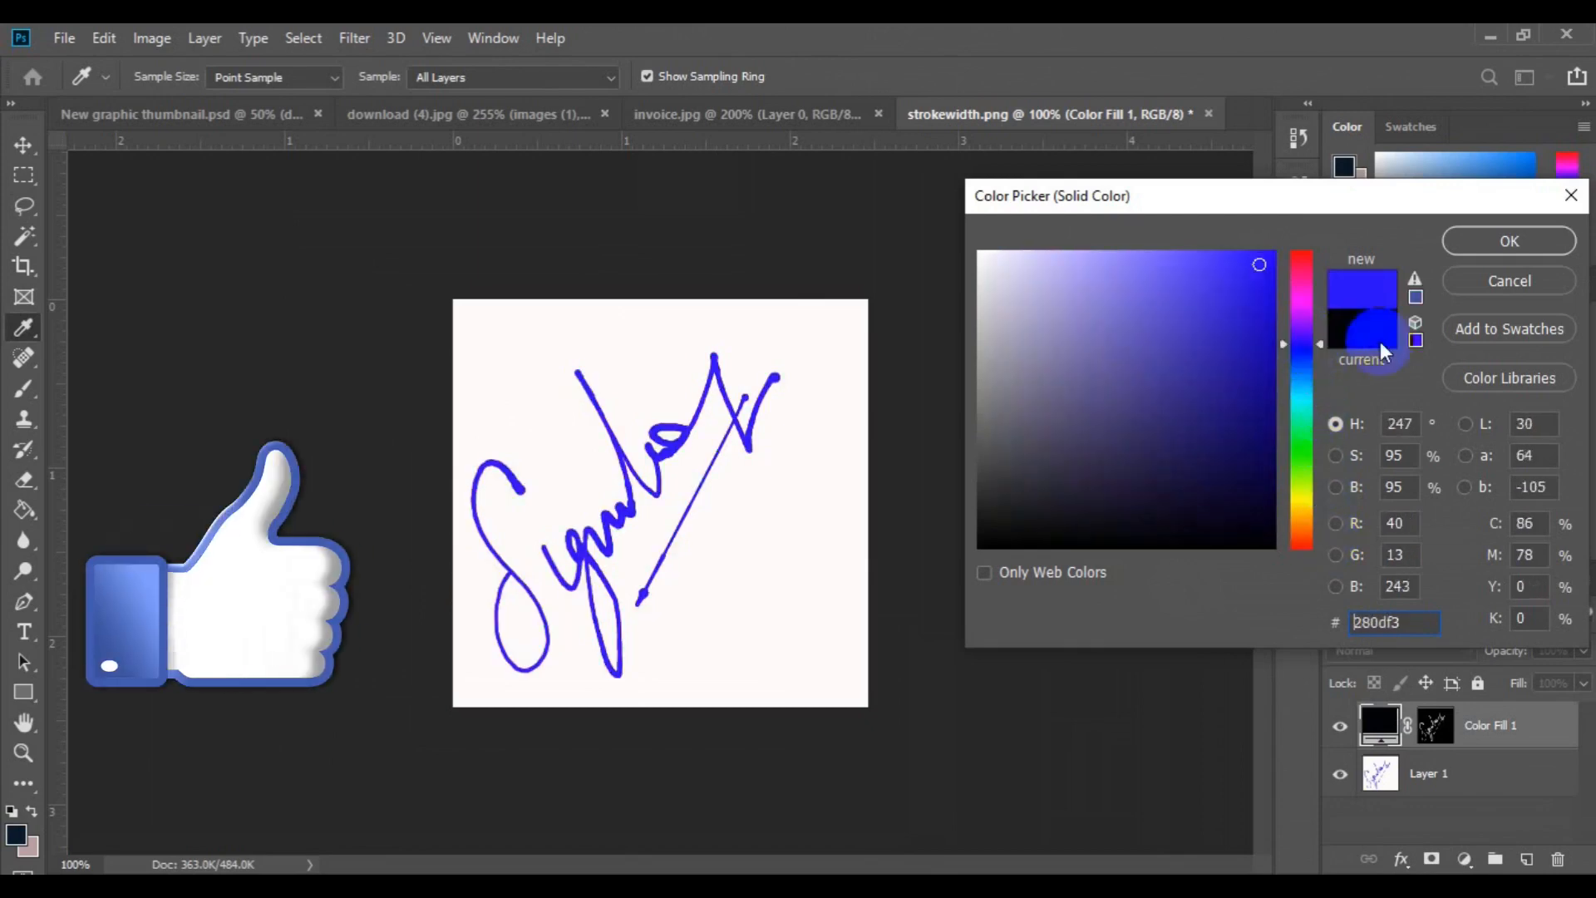
pyautogui.press('Return')
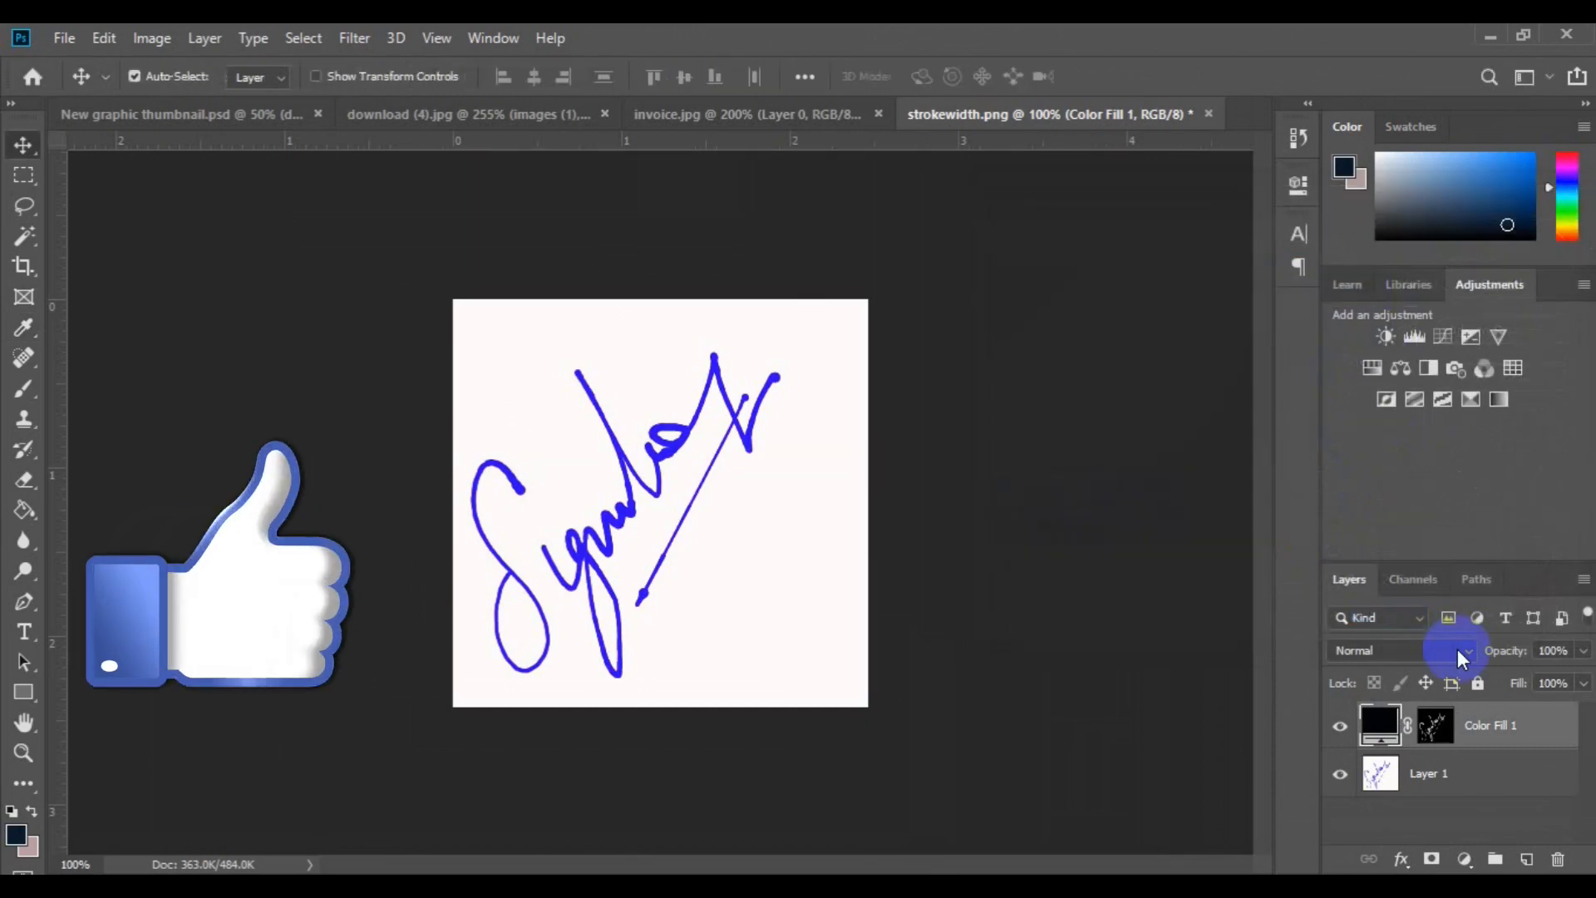